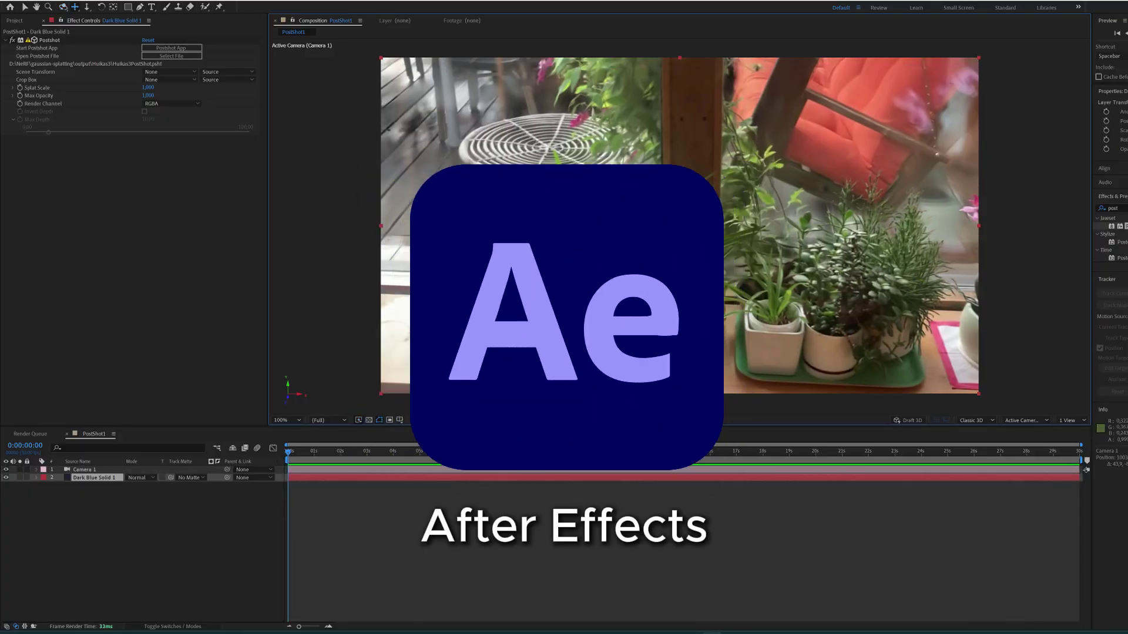
Pull the composition camera back and around to view the windowsill plants from a wider angle.
{"action": "key", "text": "3"}
{"action": "left_click_drag", "start_coordinate": [579, 353], "coordinate": [580, 16]}
{"action": "left_click", "coordinate": [691, 390]}
{"action": "left_click_drag", "start_coordinate": [692, 319], "coordinate": [673, 178]}
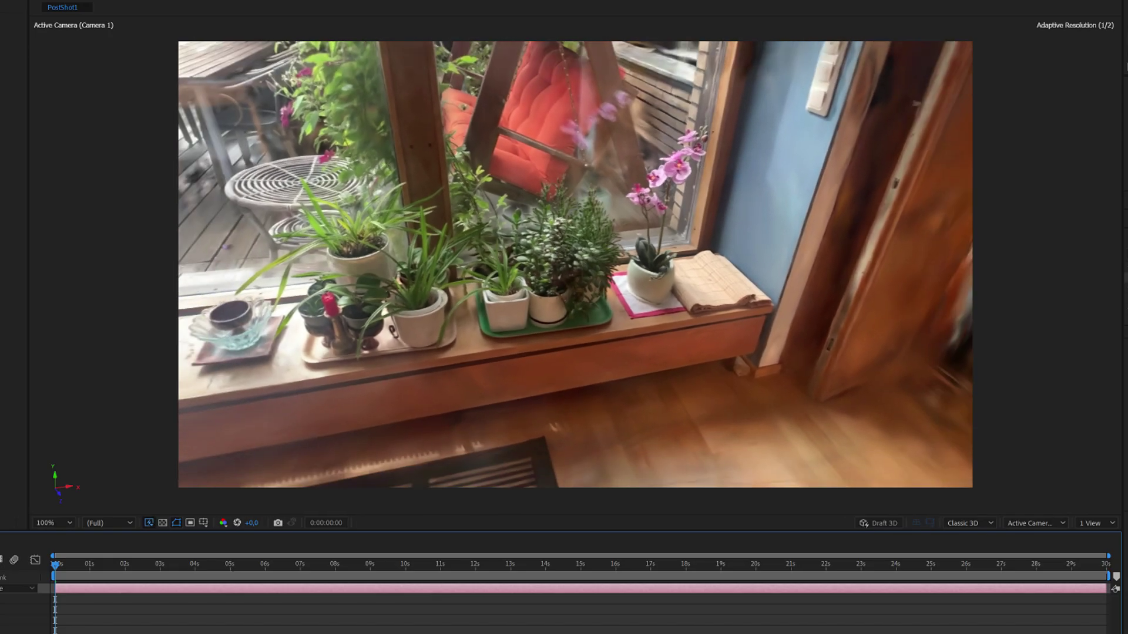
{"action": "left_click_drag", "start_coordinate": [623, 423], "coordinate": [622, 393]}
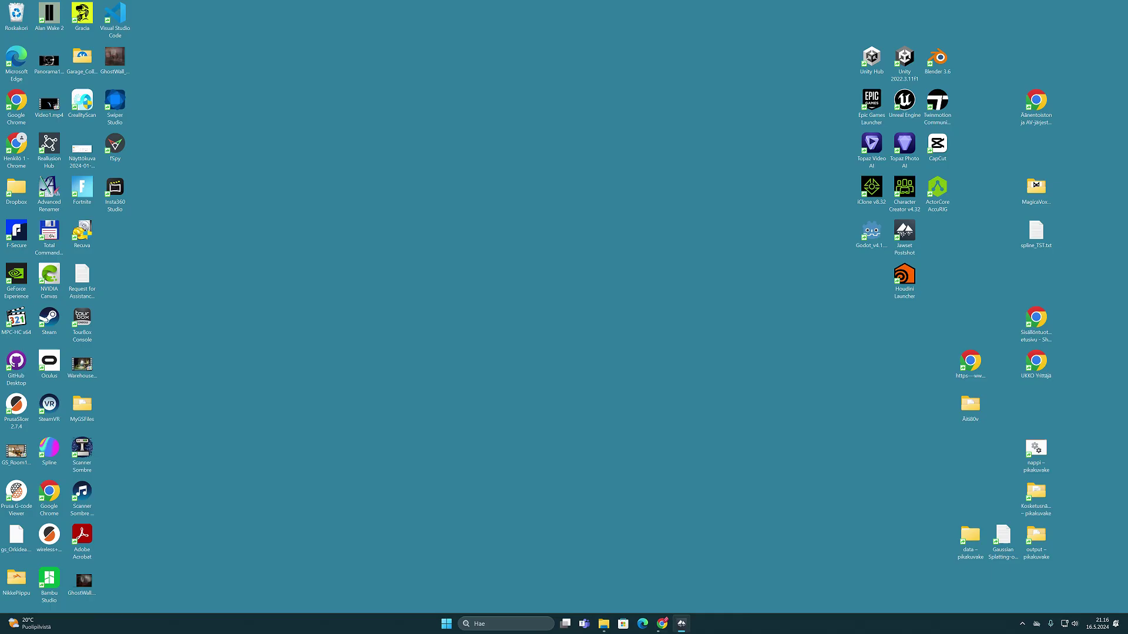
Install the Postshot app together with its After Effects plugin.
{"action": "left_click_drag", "start_coordinate": [1127, 115], "coordinate": [569, 228]}
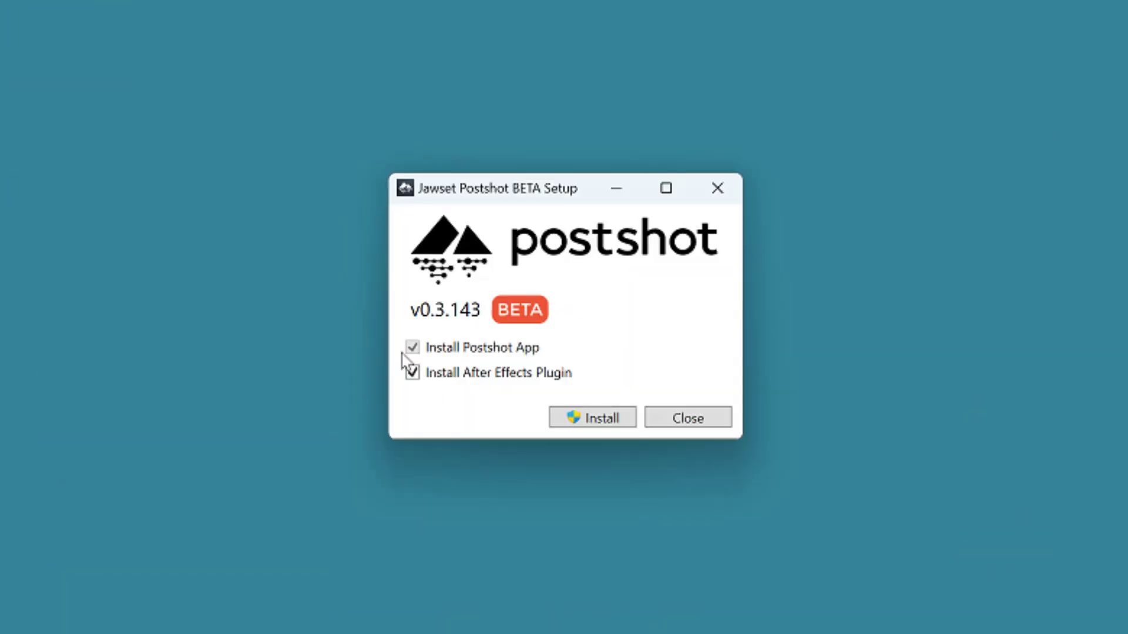
{"action": "left_click", "coordinate": [413, 375]}
{"action": "left_click", "coordinate": [413, 374]}
{"action": "left_click", "coordinate": [602, 423]}
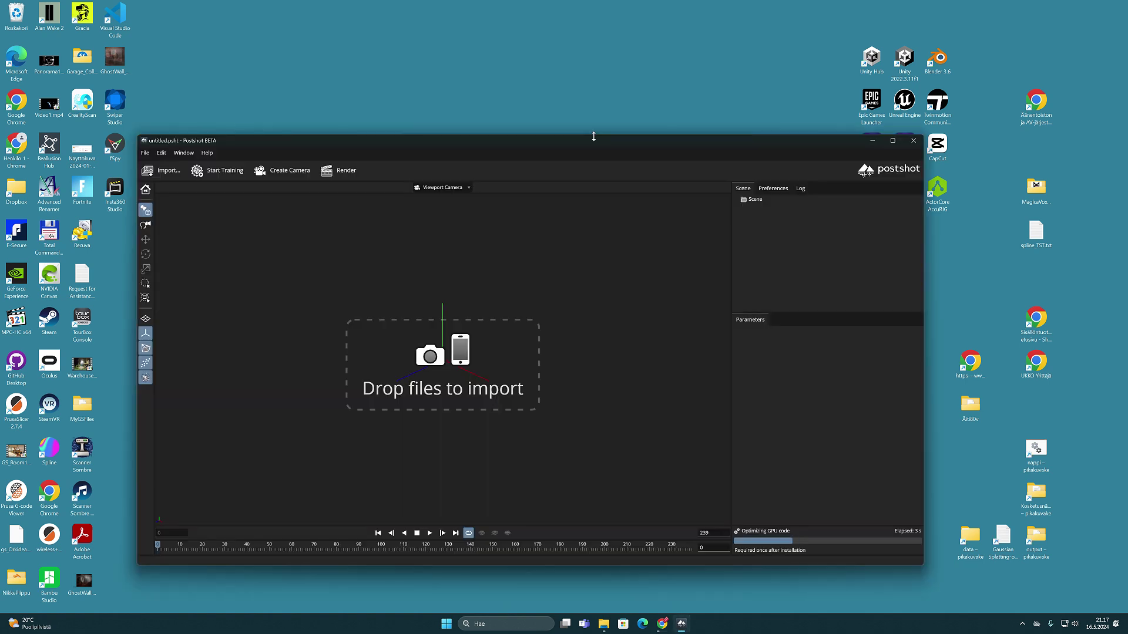
Maximize the Postshot window and look around the potted plants in the radiance field scene.
{"action": "left_click_drag", "start_coordinate": [591, 131], "coordinate": [597, 3]}
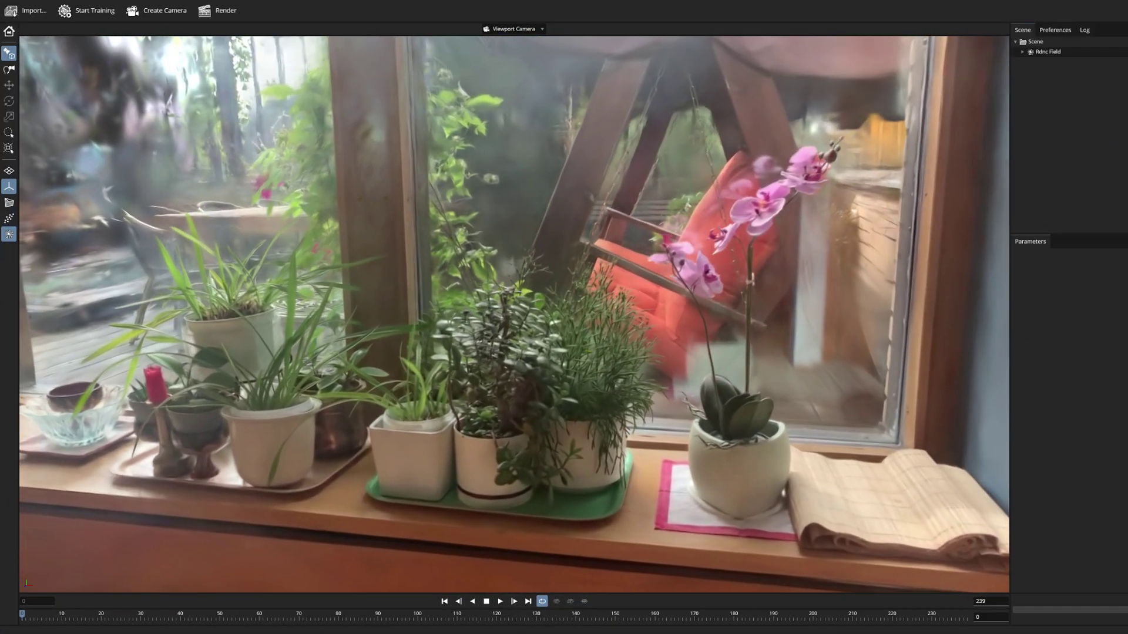
{"action": "left_click_drag", "start_coordinate": [405, 221], "coordinate": [384, 171]}
{"action": "left_click", "coordinate": [10, 68]}
{"action": "left_click_drag", "start_coordinate": [257, 171], "coordinate": [158, 121]}
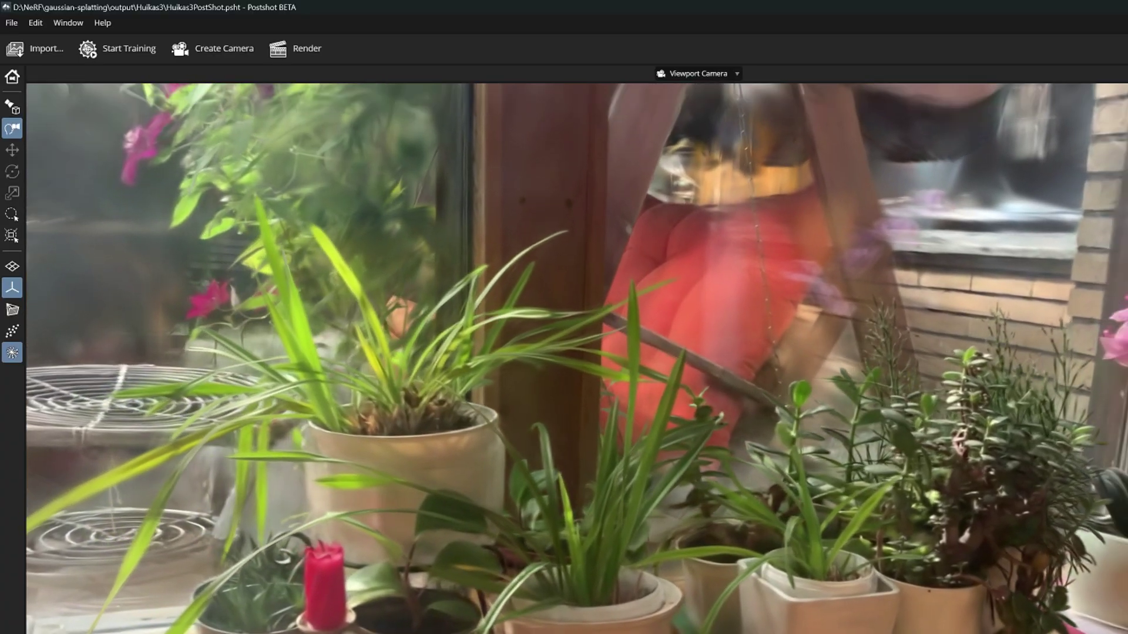
Check the Postshot Scene (*.psht) format offered for saving the model under a new name, and leave without saving.
{"action": "left_click", "coordinate": [11, 22]}
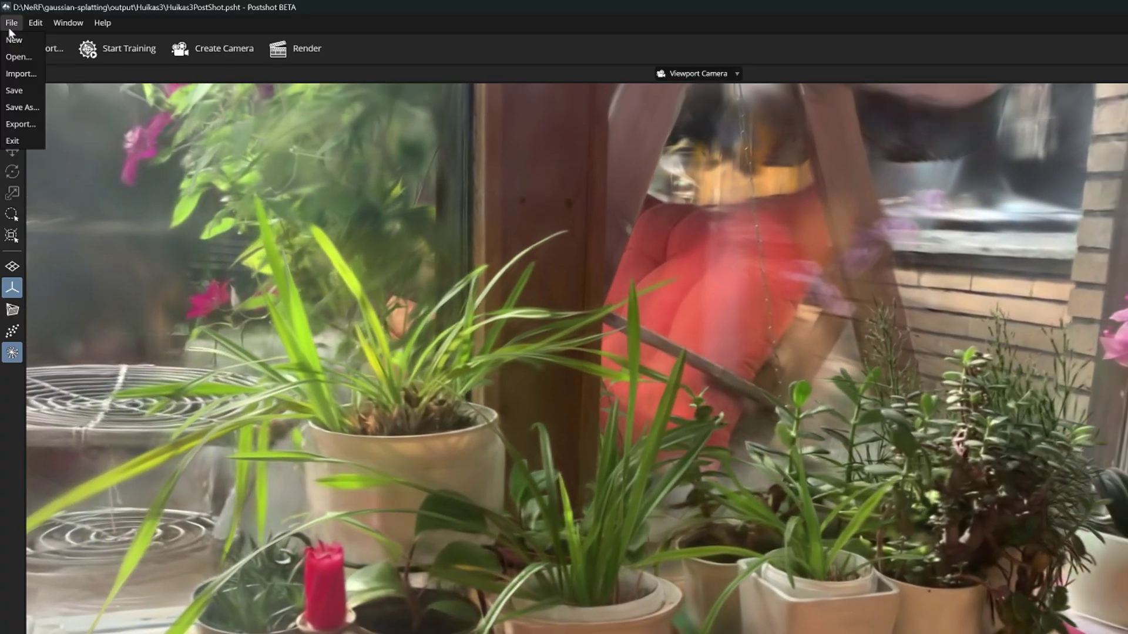
{"action": "left_click", "coordinate": [22, 106]}
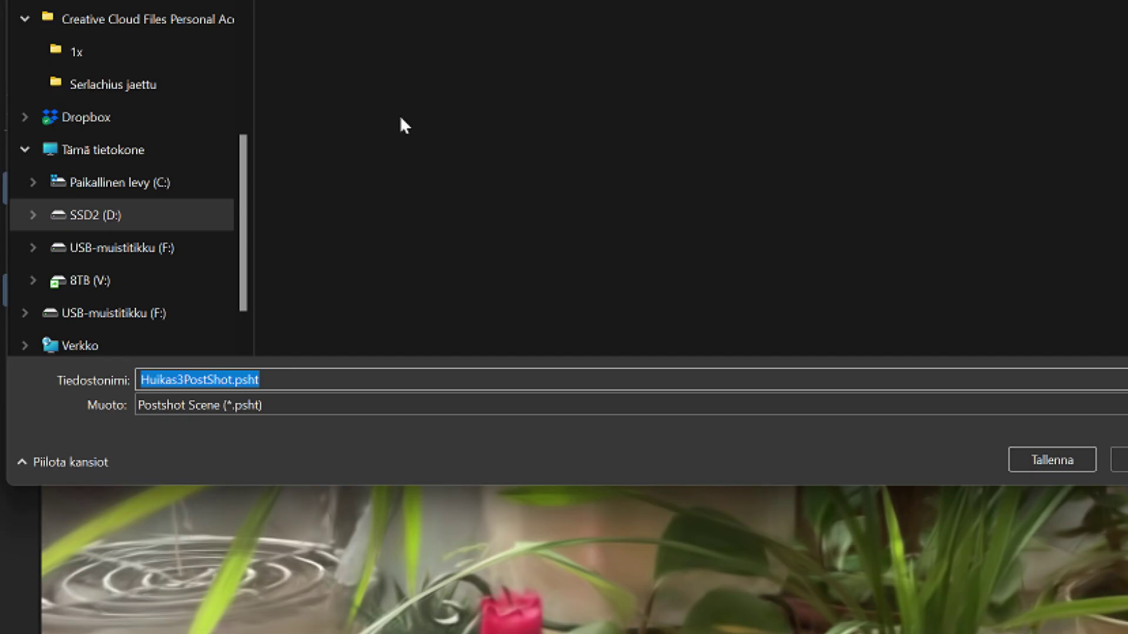
{"action": "left_click", "coordinate": [253, 238]}
{"action": "left_click", "coordinate": [328, 407]}
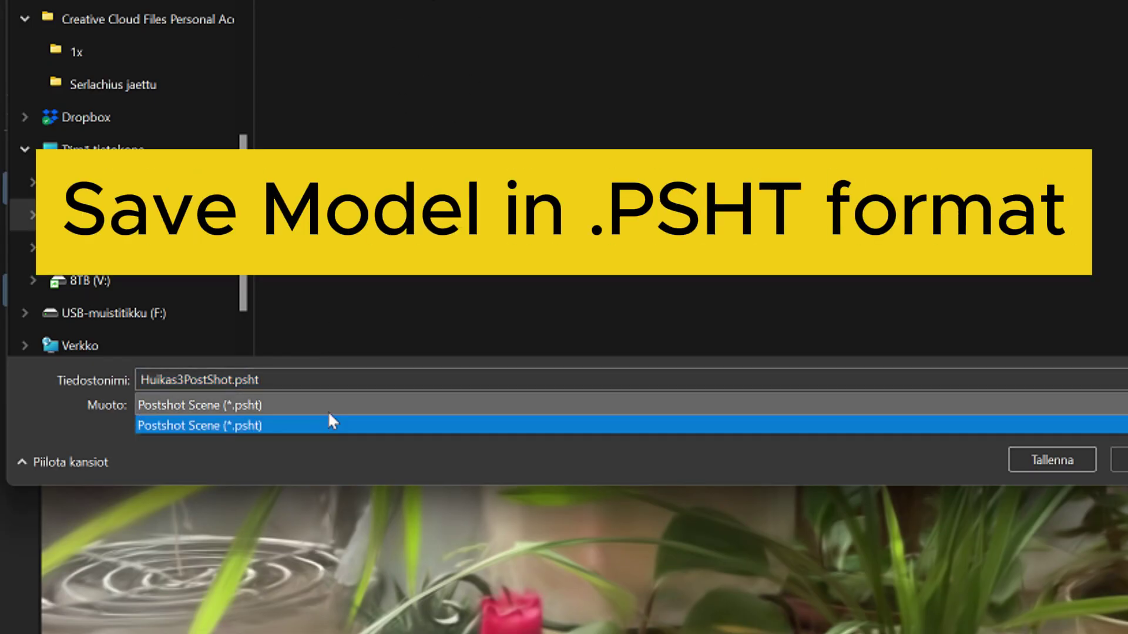
{"action": "left_click", "coordinate": [265, 447]}
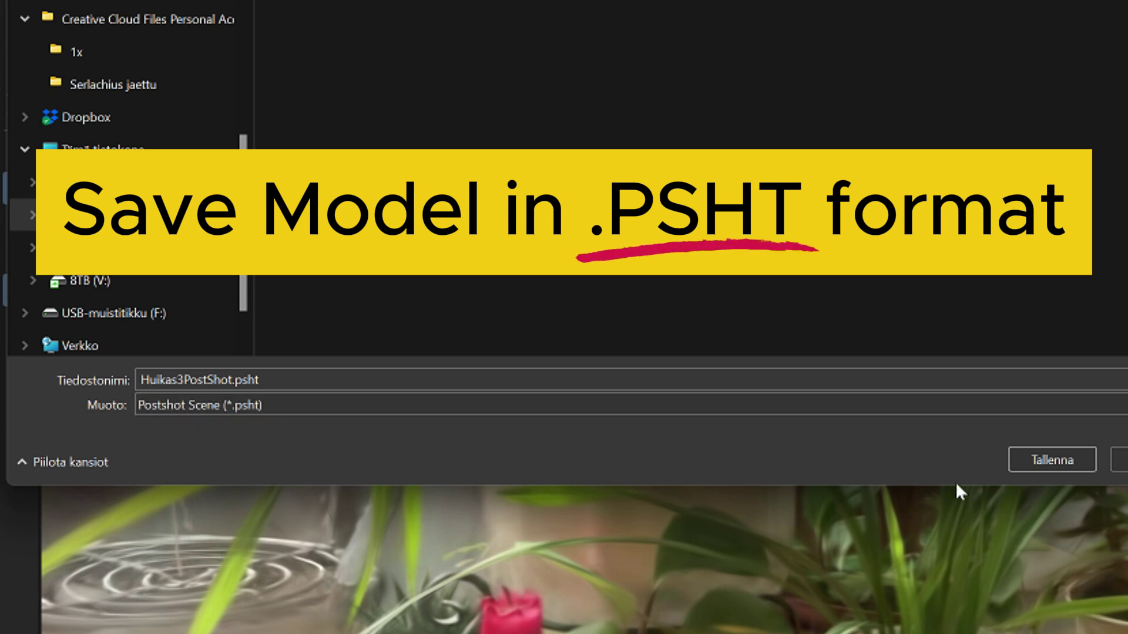
{"action": "left_click", "coordinate": [1119, 459]}
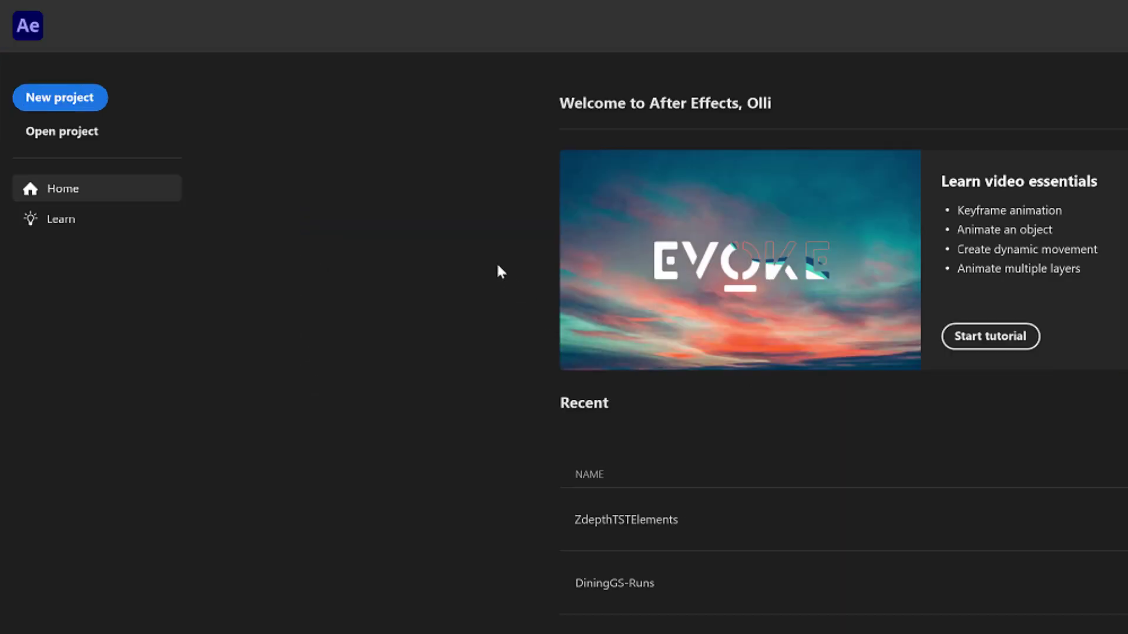
Switch to After Effects, create a new project and add a 1920x1080, 30 fps composition named PostShot1.
{"action": "left_click", "coordinate": [61, 101]}
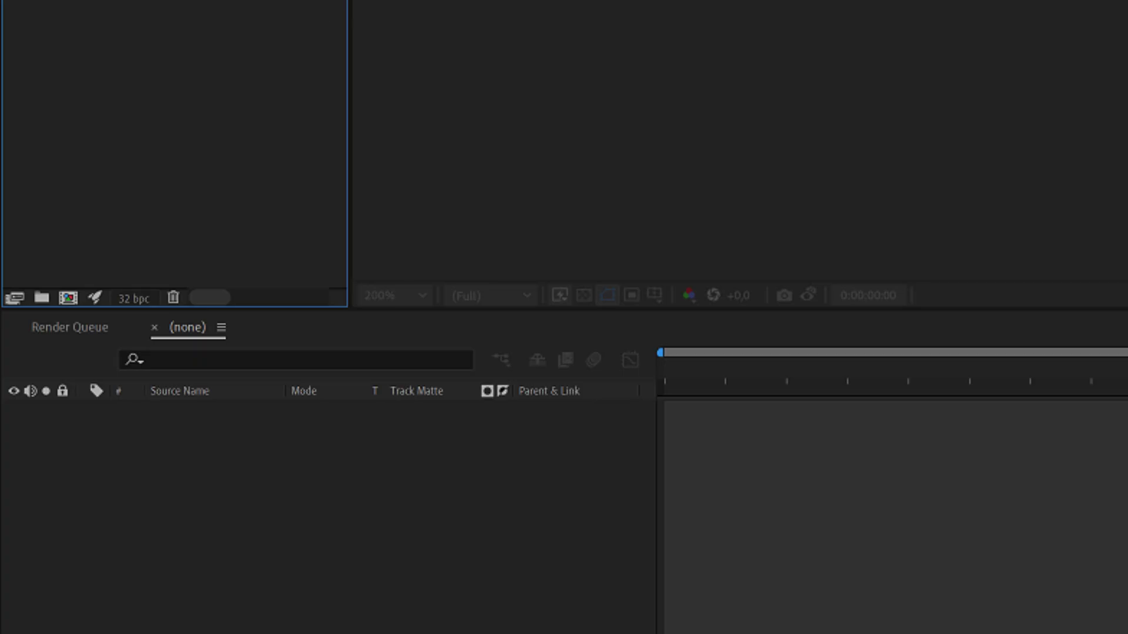
{"action": "left_click", "coordinate": [69, 298]}
{"action": "type", "text": "PostShot1"}
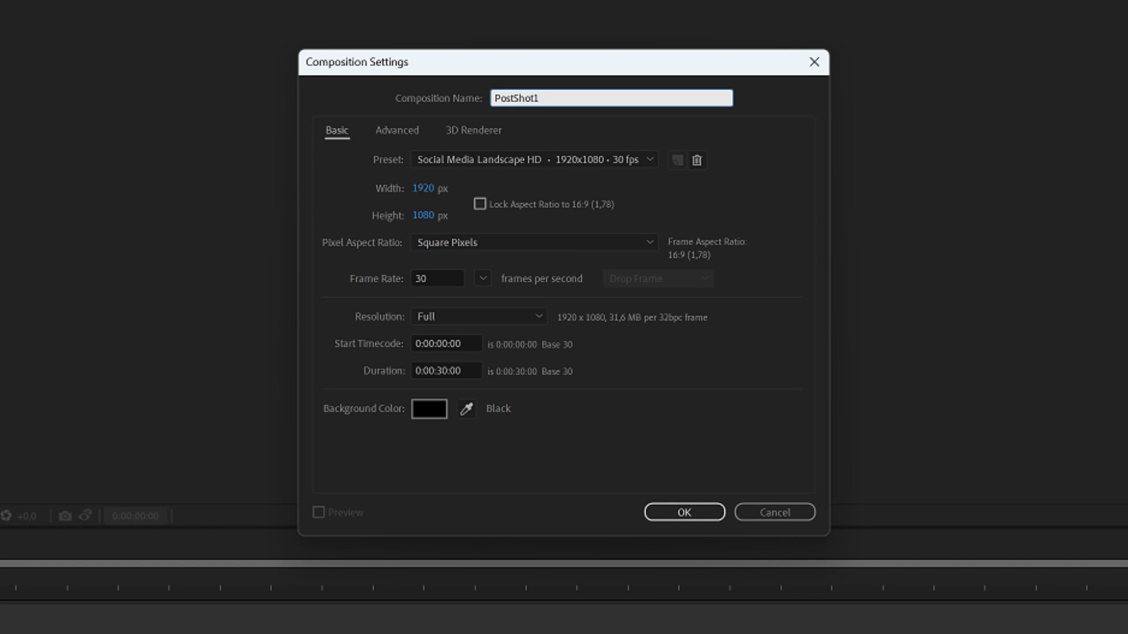
{"action": "key", "text": "Return"}
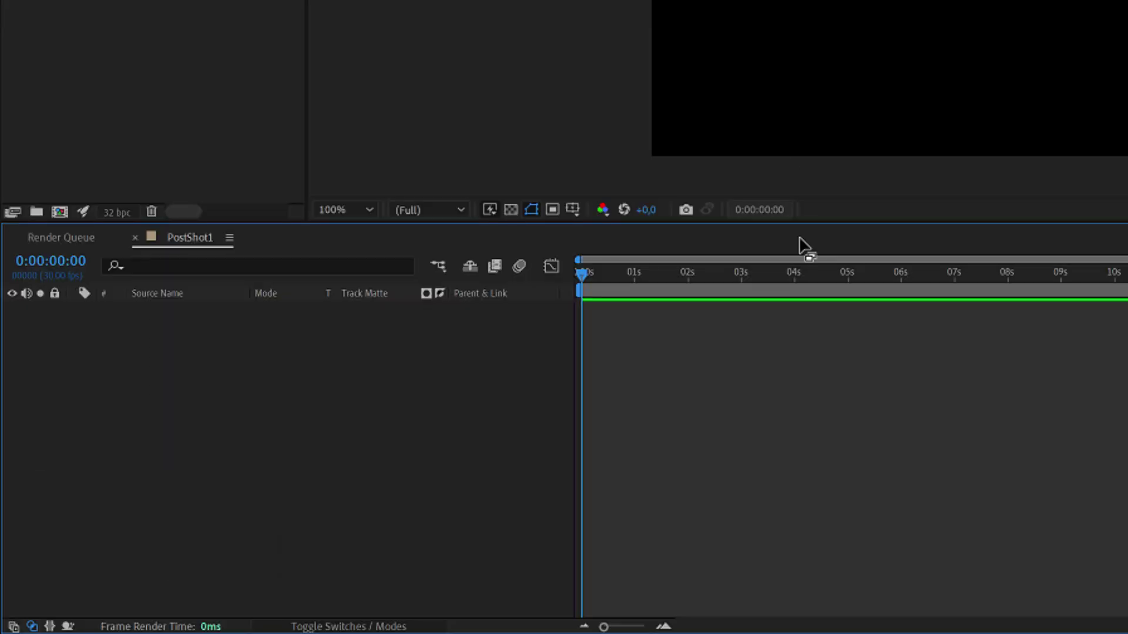
Add a composition-sized solid layer to PostShot1 and adjust its color to a dark blue.
{"action": "right_click", "coordinate": [225, 405]}
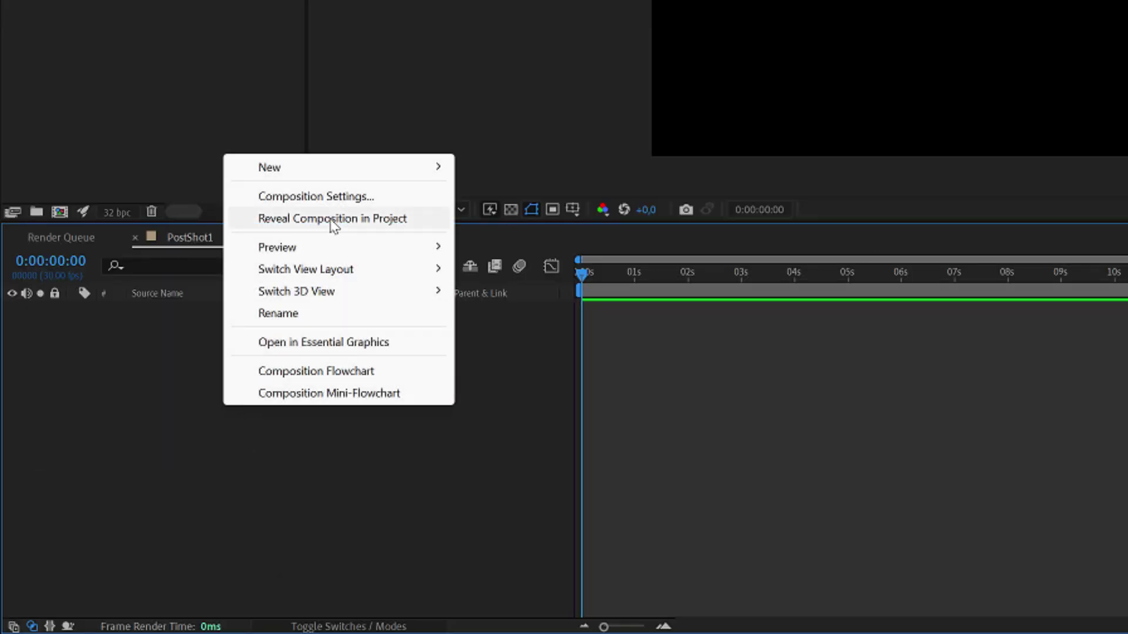
{"action": "mouse_move", "coordinate": [352, 167]}
{"action": "left_click", "coordinate": [541, 223]}
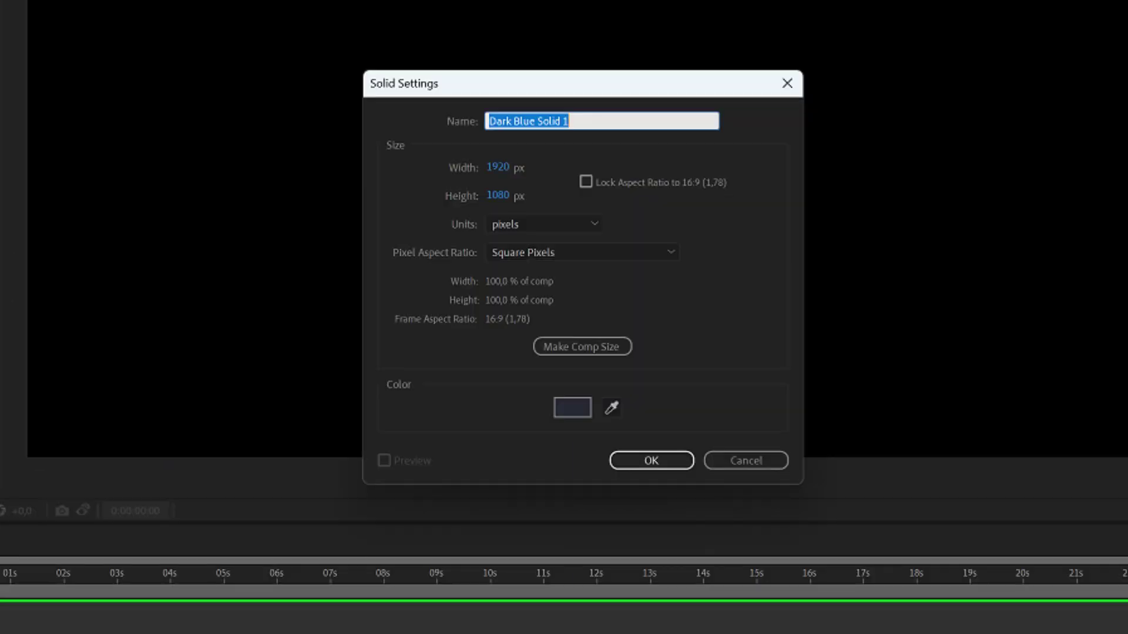
{"action": "left_click", "coordinate": [570, 409]}
{"action": "left_click_drag", "start_coordinate": [299, 501], "coordinate": [409, 522]}
{"action": "left_click", "coordinate": [715, 335]}
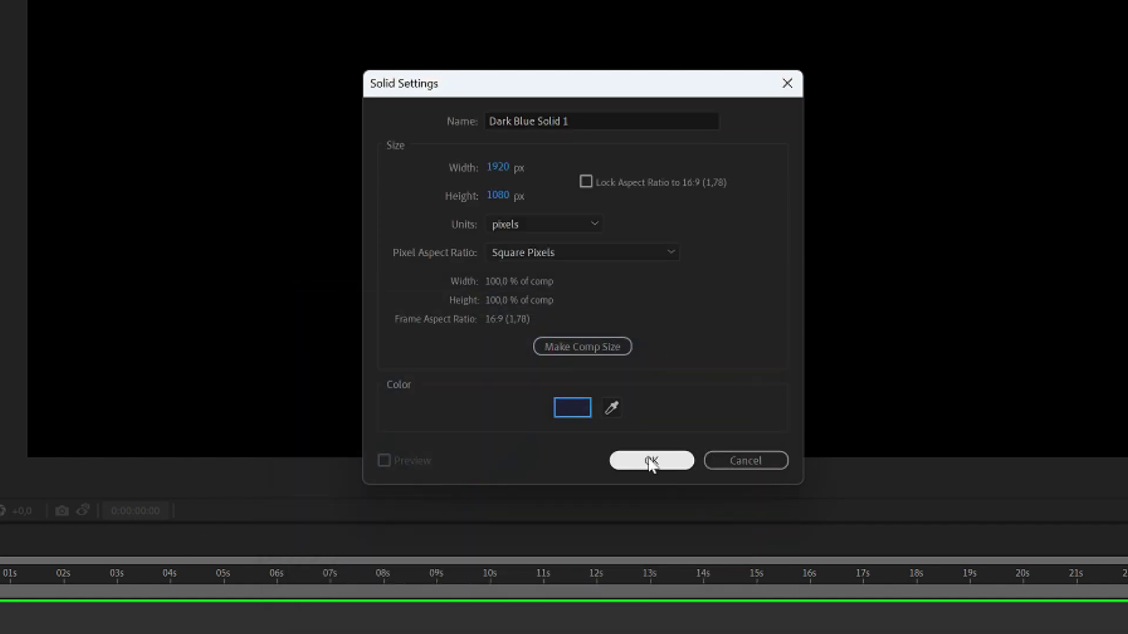
{"action": "left_click", "coordinate": [650, 461]}
{"action": "left_click", "coordinate": [781, 471]}
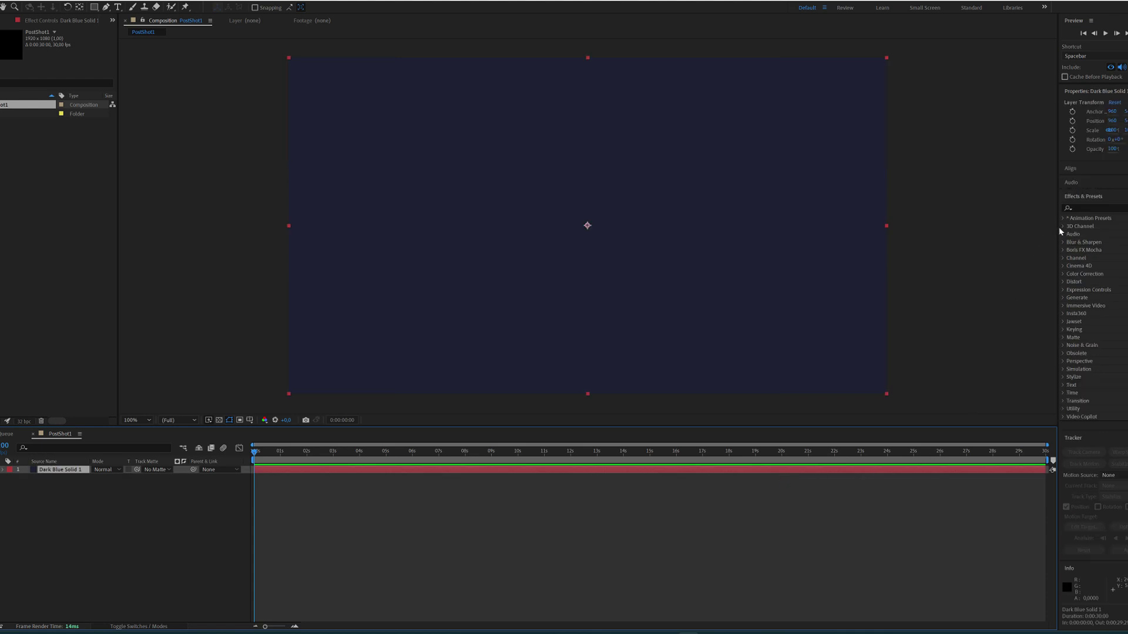
Search the effects for "post" and apply the Jawset Postshot effect to the dark blue solid.
{"action": "left_click", "coordinate": [1115, 204]}
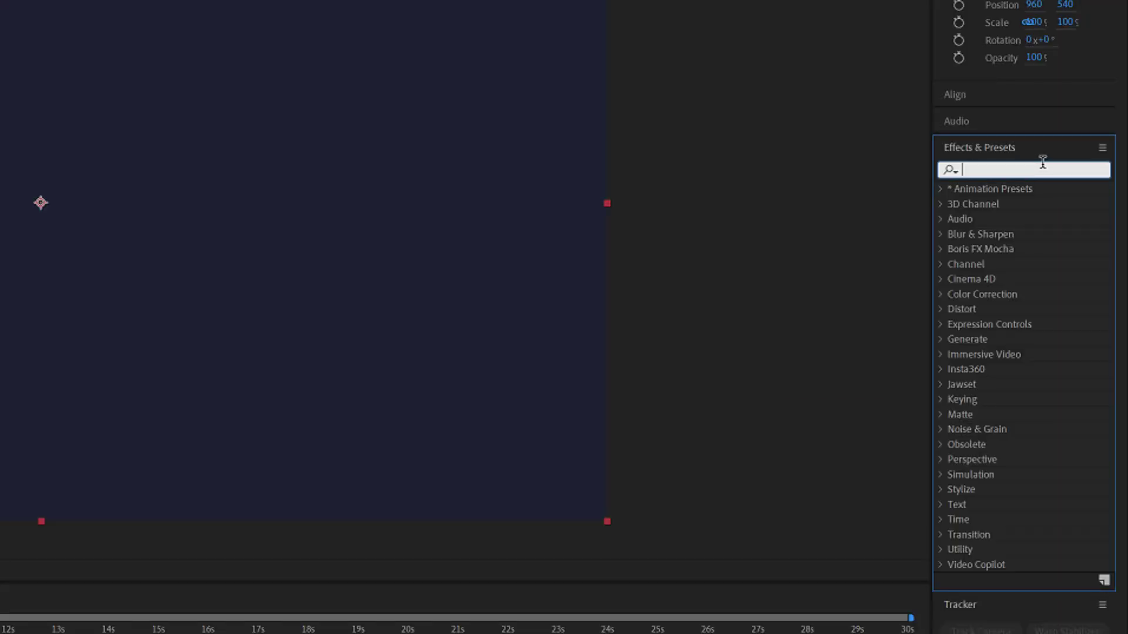
{"action": "type", "text": "post"}
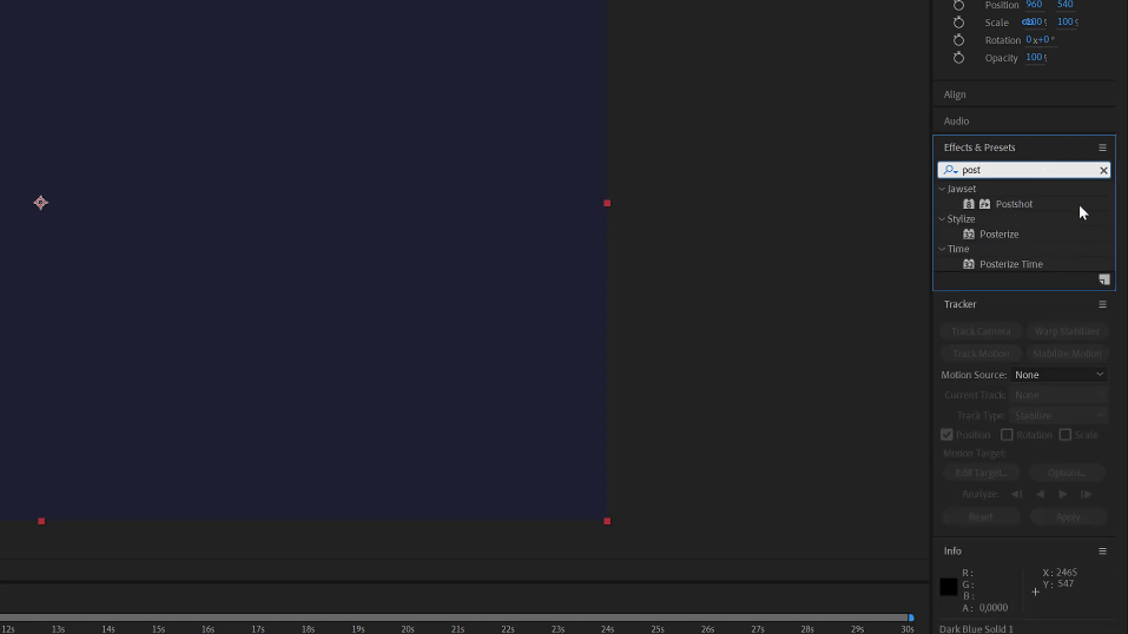
{"action": "left_click", "coordinate": [1035, 208]}
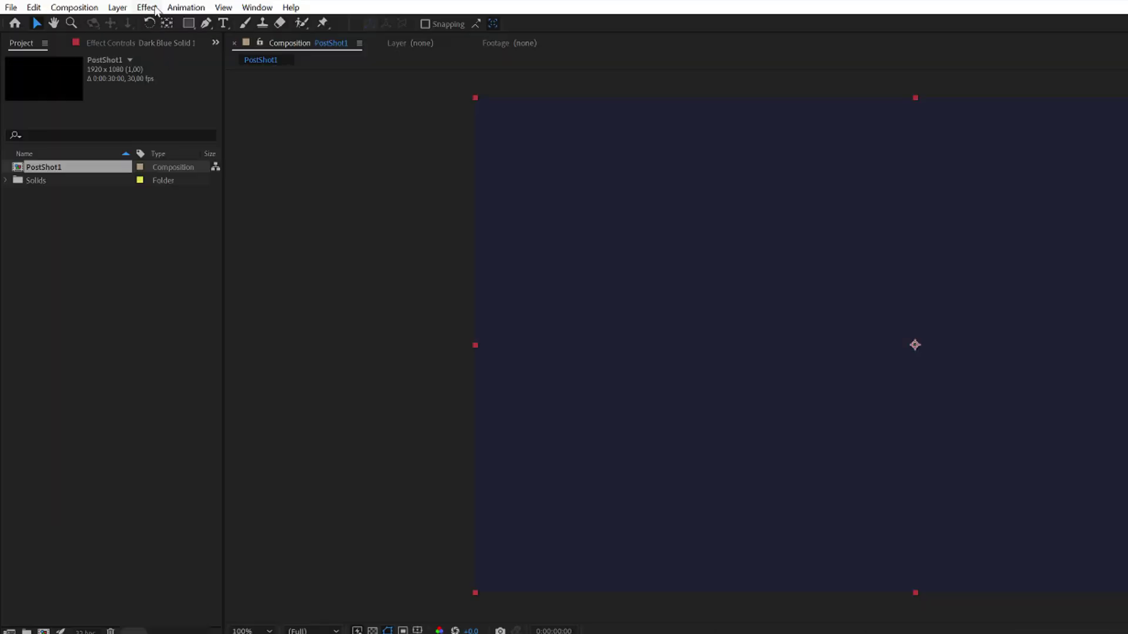
{"action": "left_click", "coordinate": [146, 7]}
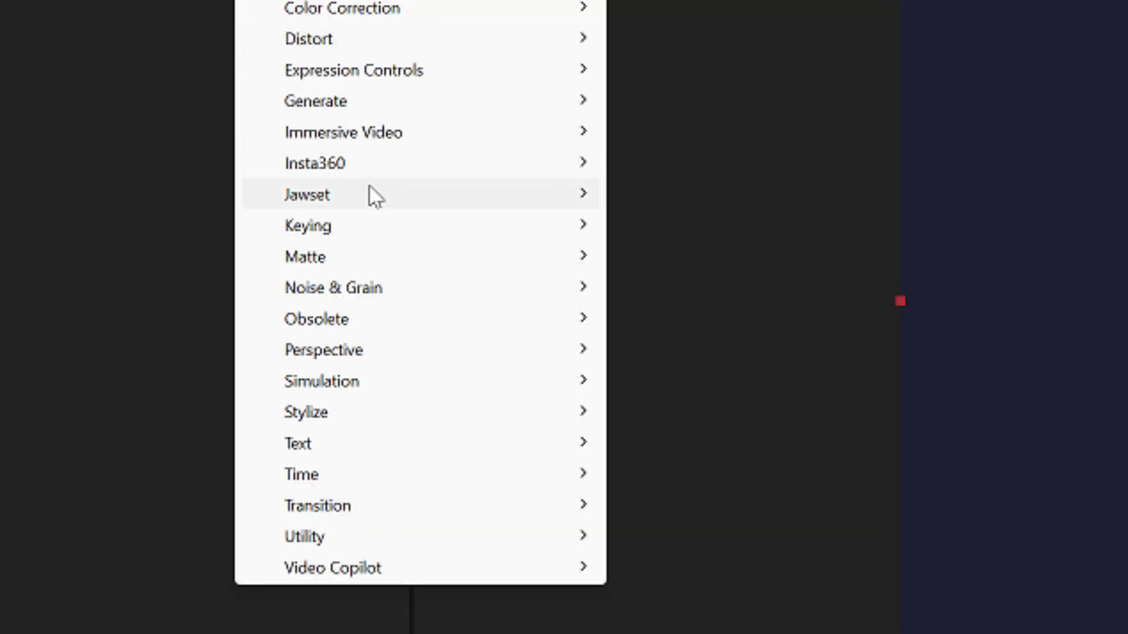
{"action": "mouse_move", "coordinate": [352, 199]}
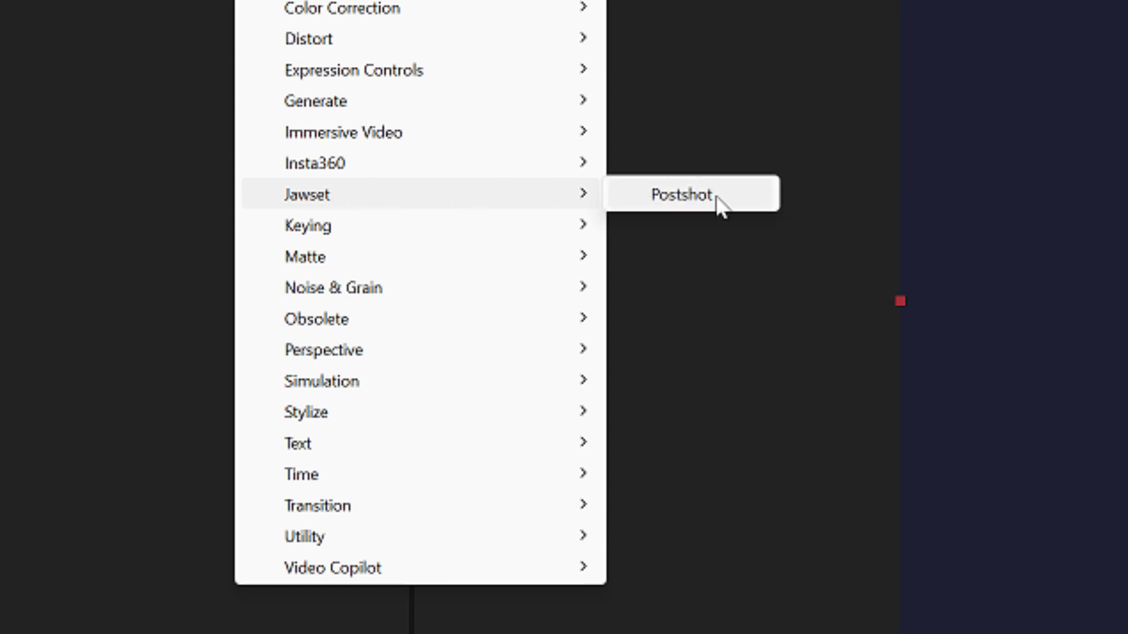
{"action": "left_click", "coordinate": [755, 197]}
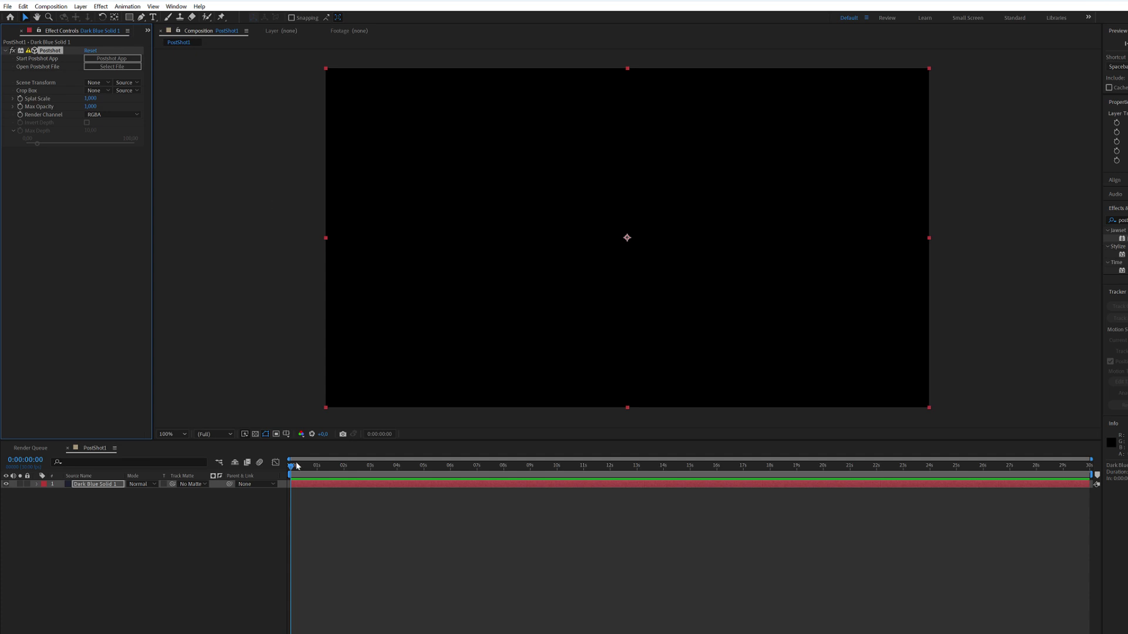
Widen the effect settings area and start the Postshot app from the effect to view the scene there.
{"action": "left_click", "coordinate": [435, 531]}
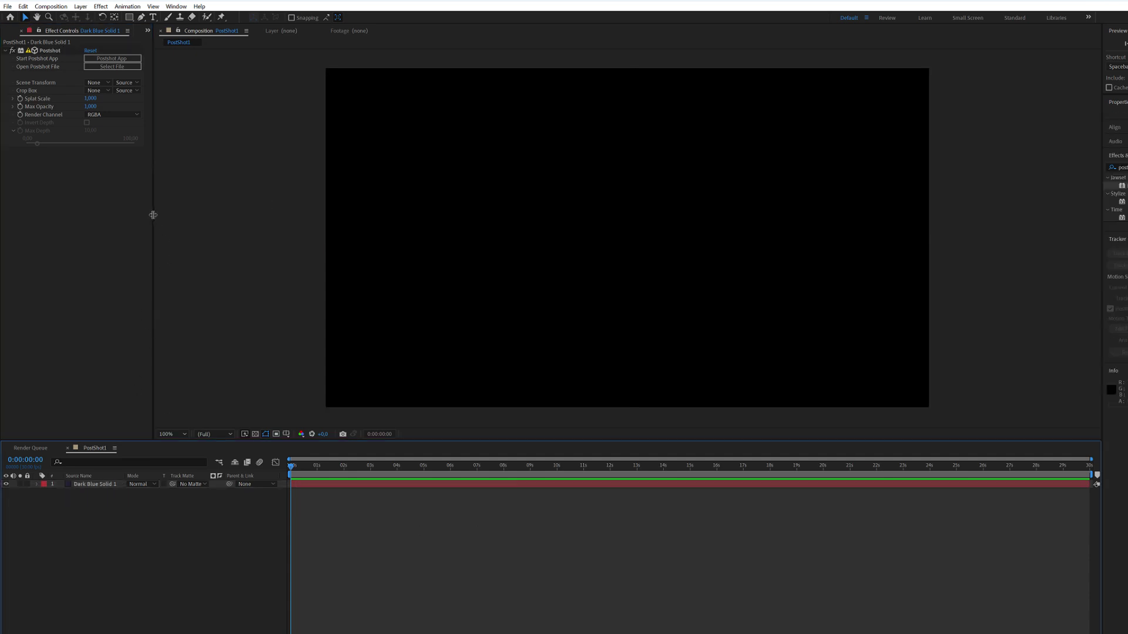
{"action": "left_click_drag", "start_coordinate": [153, 218], "coordinate": [270, 224]}
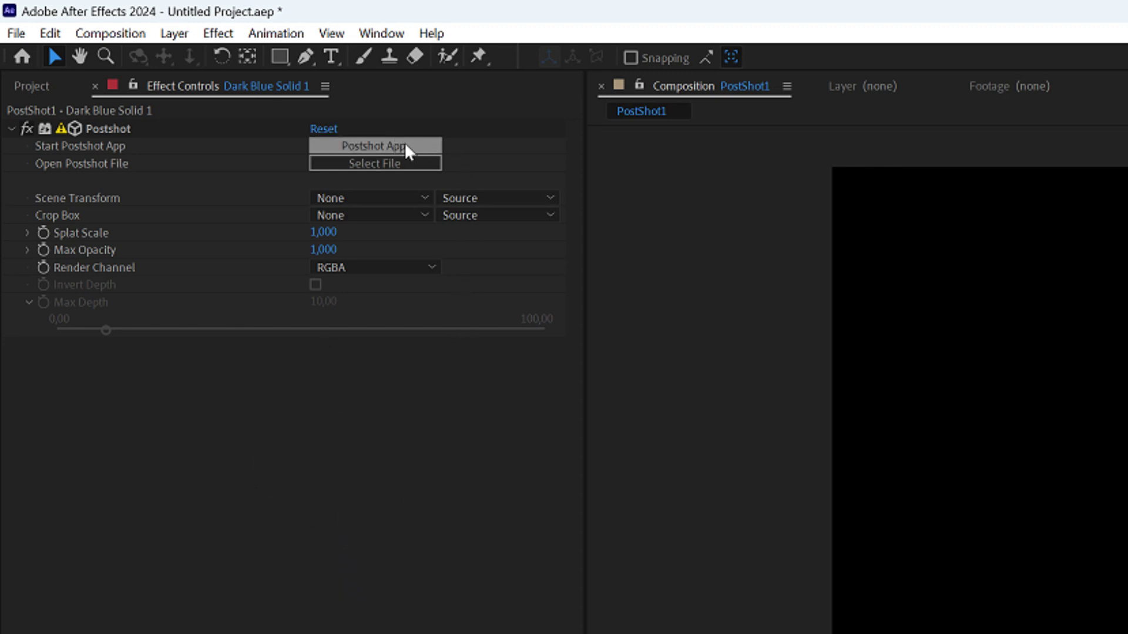
{"action": "left_click", "coordinate": [428, 144]}
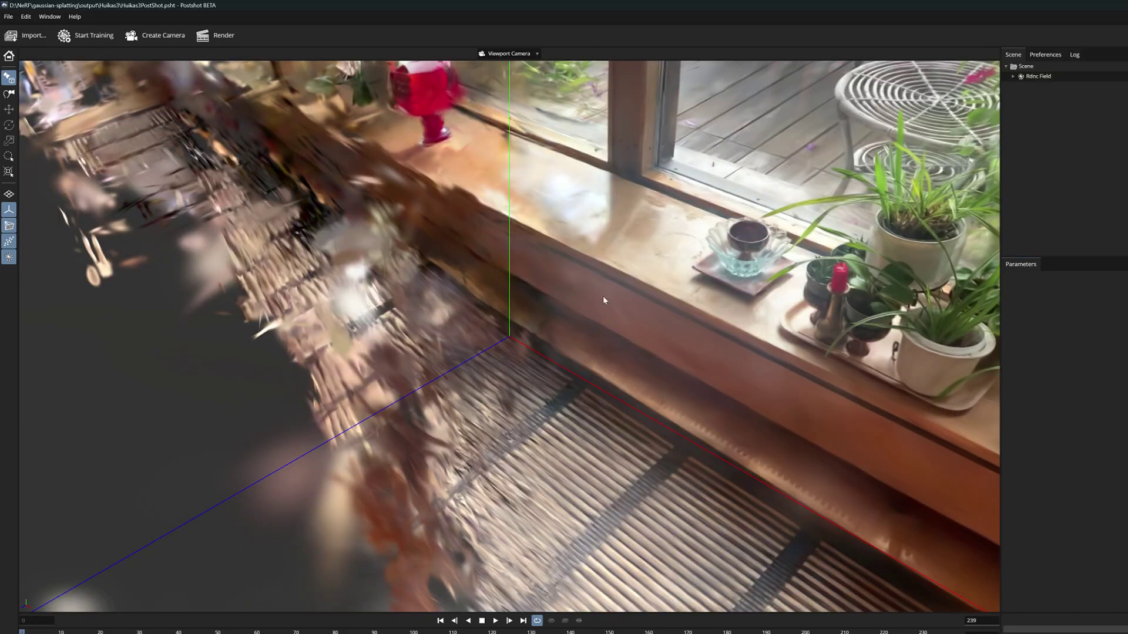
{"action": "left_click_drag", "start_coordinate": [603, 300], "coordinate": [752, 276]}
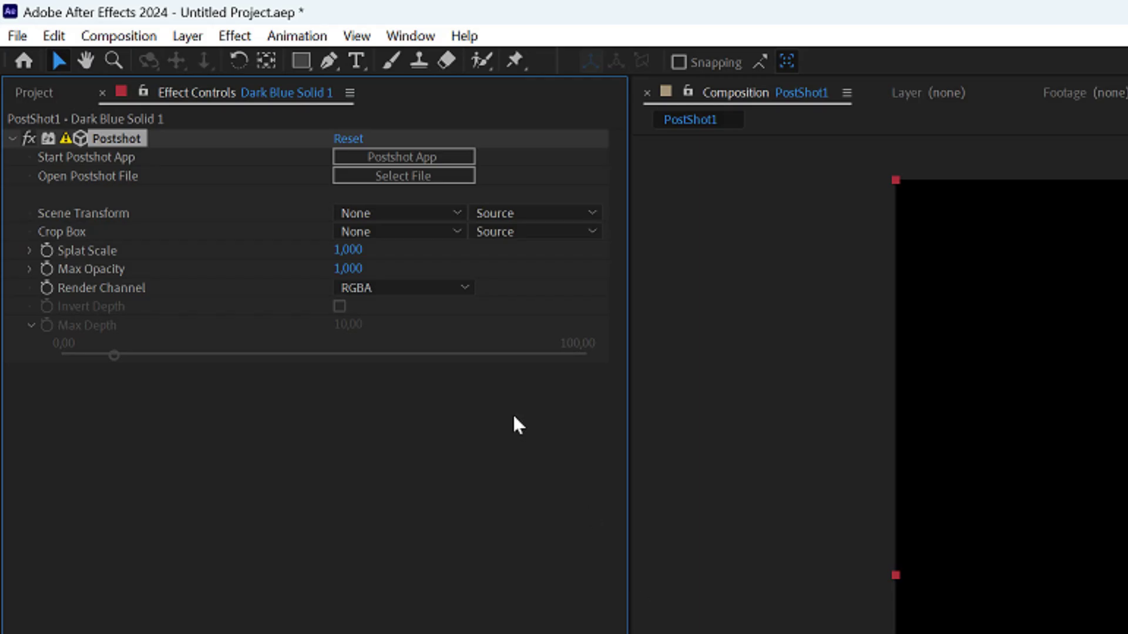
Load Huikas3PostShot.psht from the Huikas3 folder into the Postshot effect.
{"action": "left_click", "coordinate": [444, 174]}
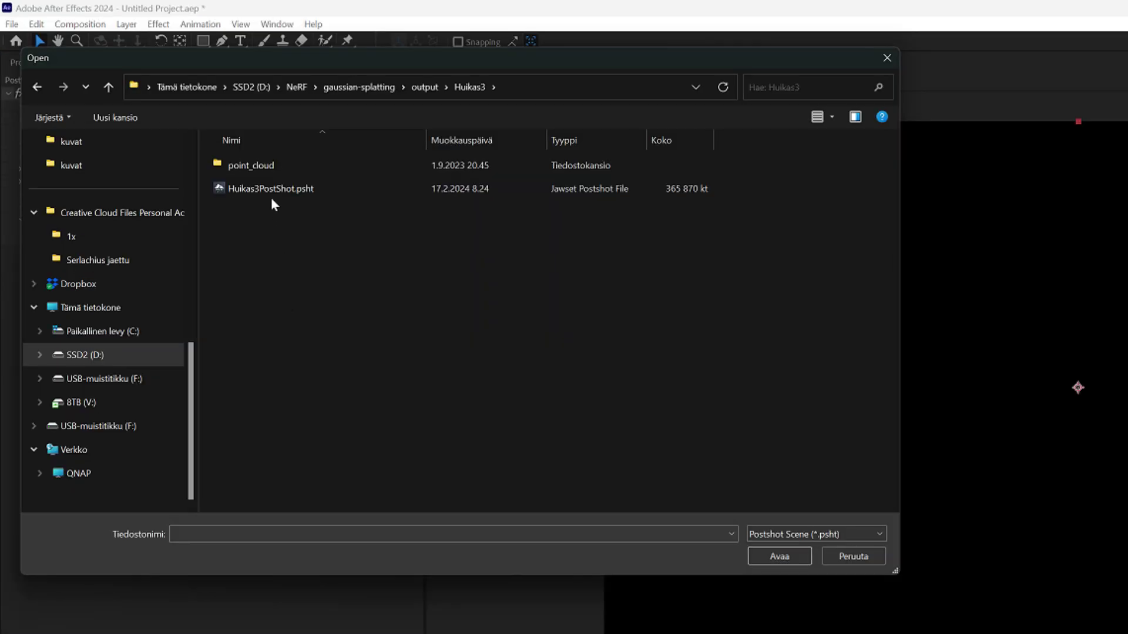
{"action": "left_click", "coordinate": [270, 196]}
{"action": "left_click", "coordinate": [781, 555]}
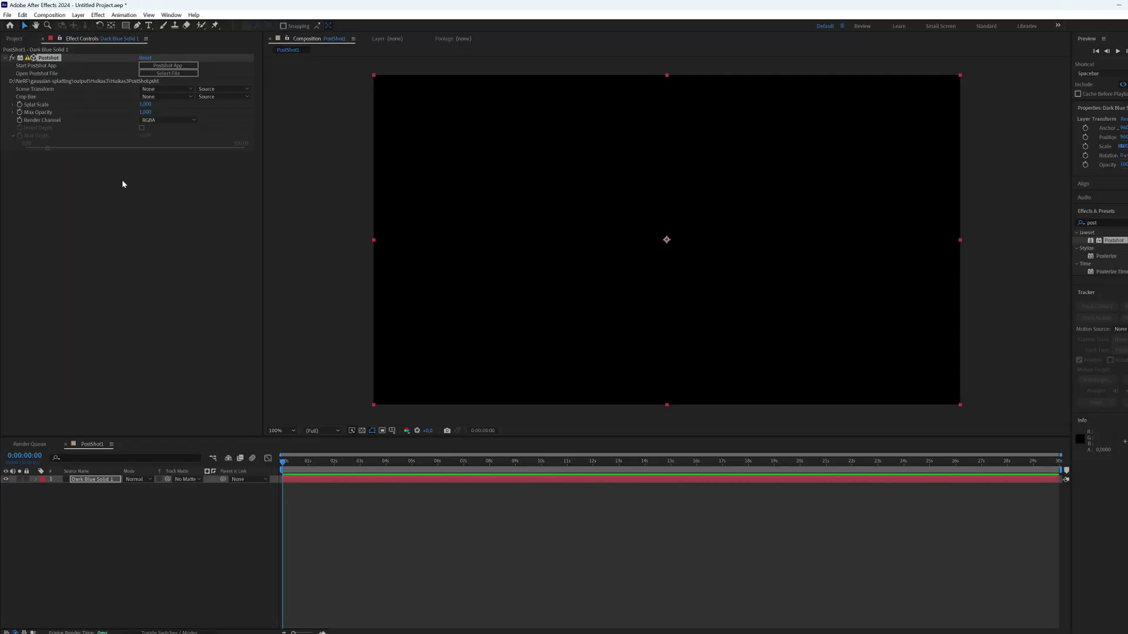
{"action": "left_click", "coordinate": [121, 181]}
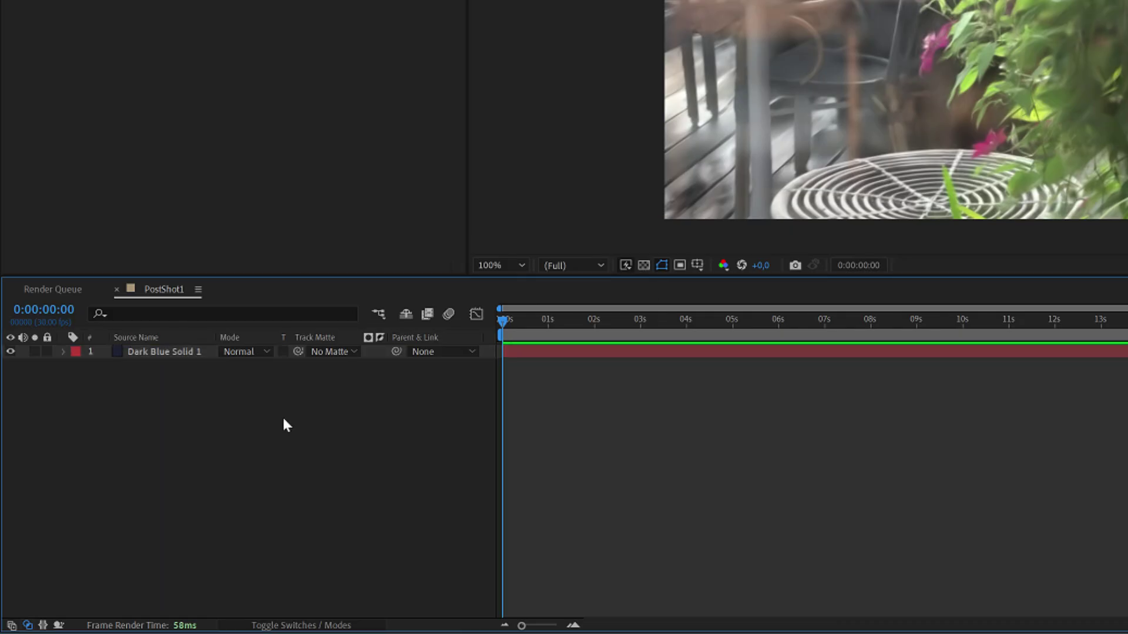
Add a camera layer and a null object to the PostShot1 composition.
{"action": "right_click", "coordinate": [158, 518]}
{"action": "mouse_move", "coordinate": [365, 213]}
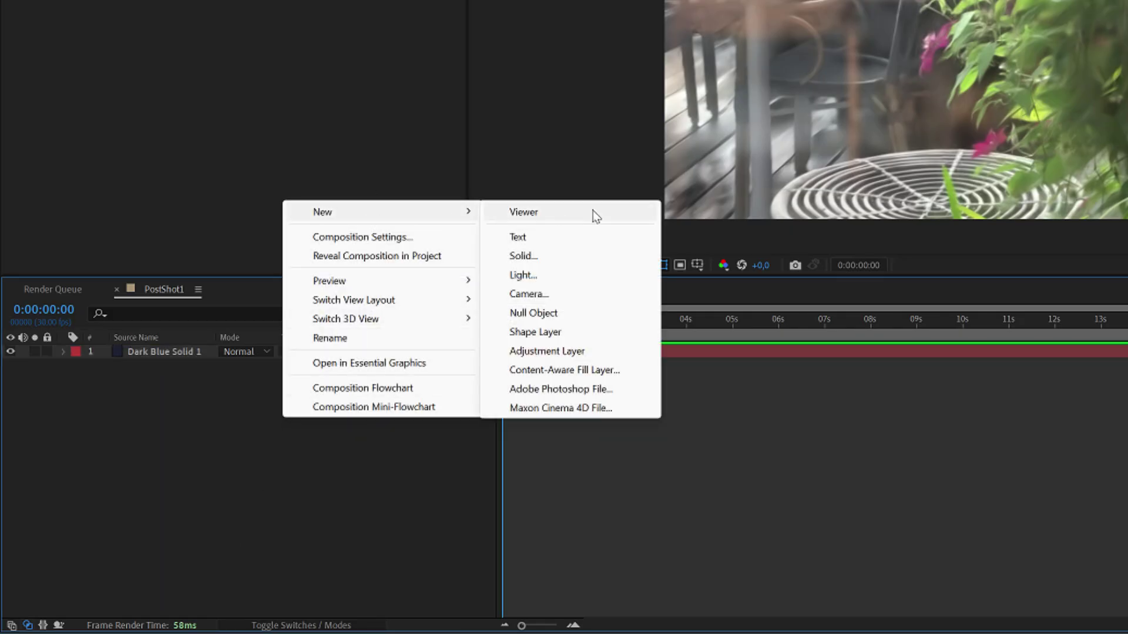
{"action": "left_click", "coordinate": [558, 295]}
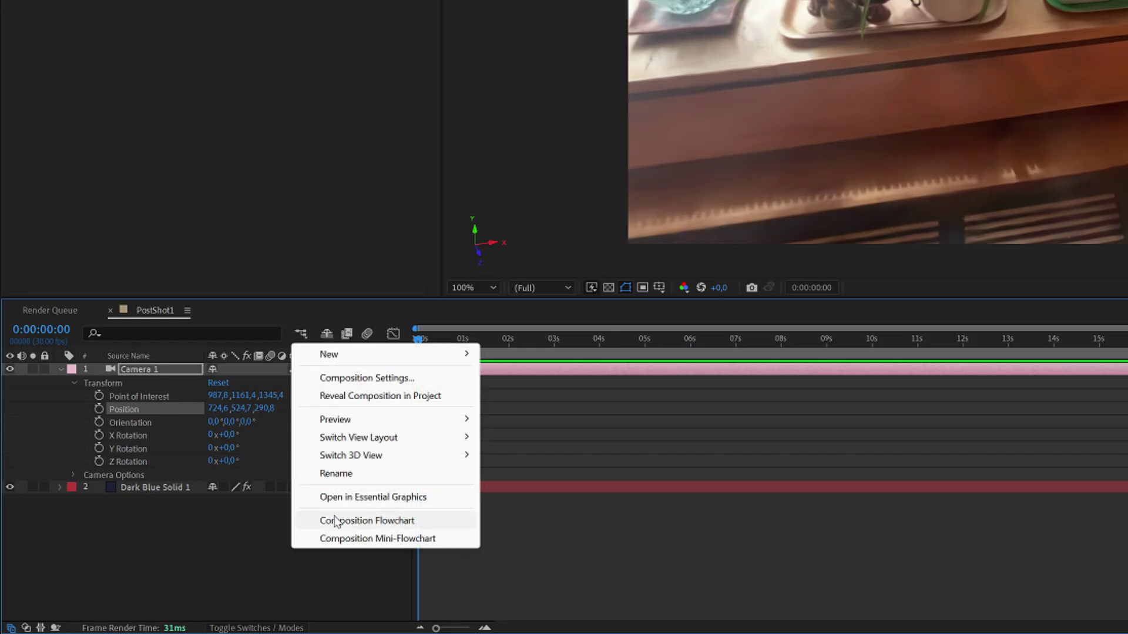
{"action": "mouse_move", "coordinate": [379, 358]}
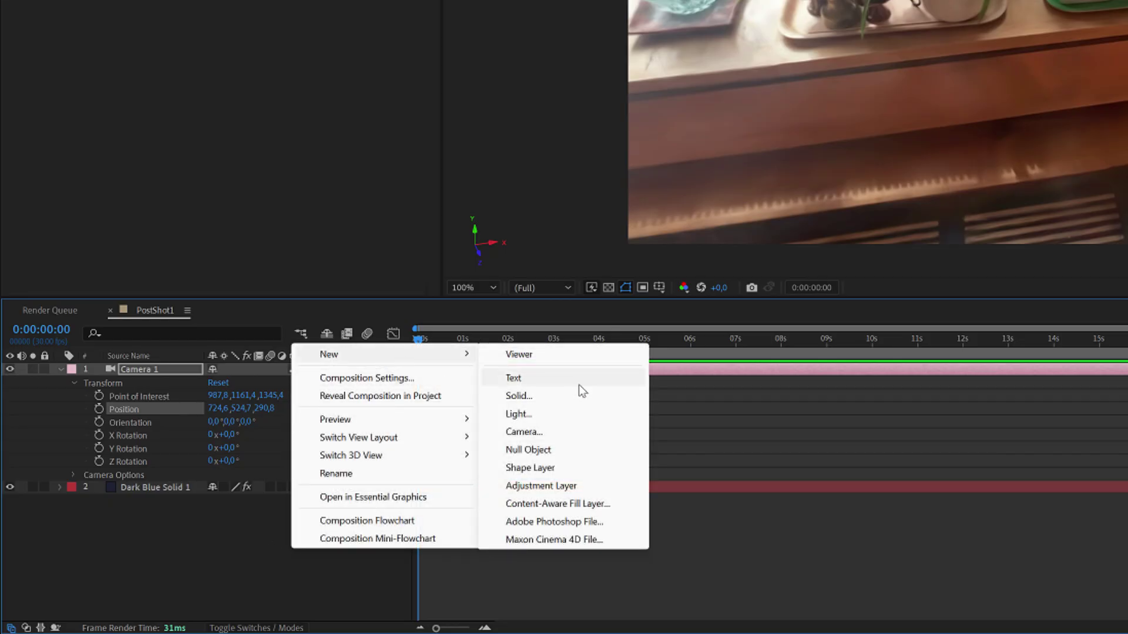
{"action": "left_click", "coordinate": [559, 448]}
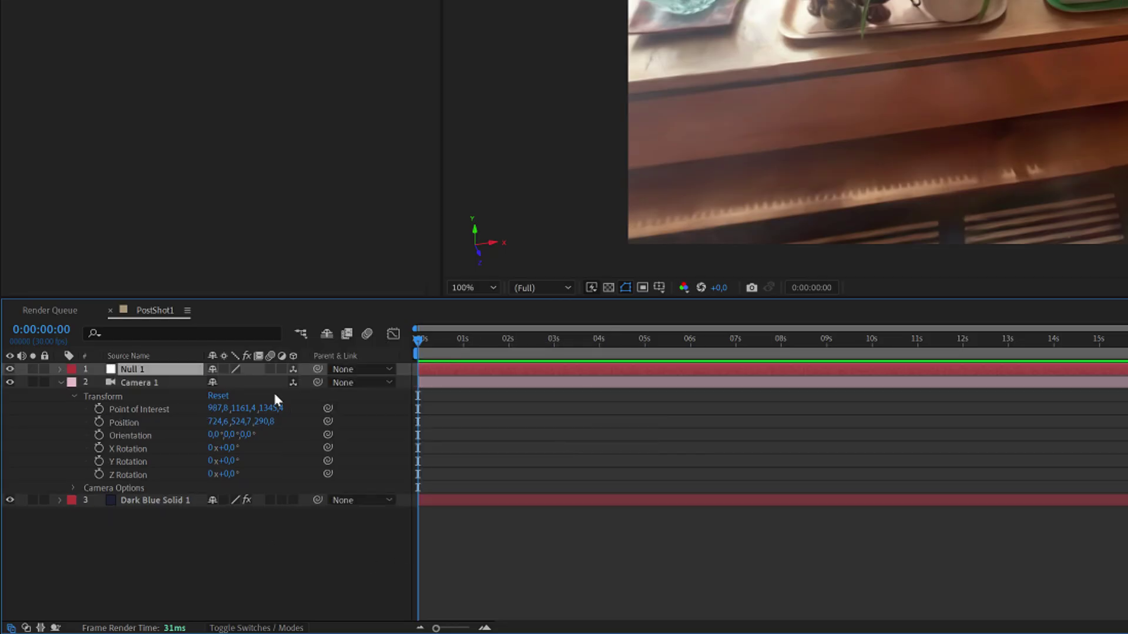
Parent Camera 1 to Null 1, and move and rotate the null to reframe the plants.
{"action": "left_click", "coordinate": [167, 383]}
{"action": "left_click_drag", "start_coordinate": [318, 383], "coordinate": [168, 370]}
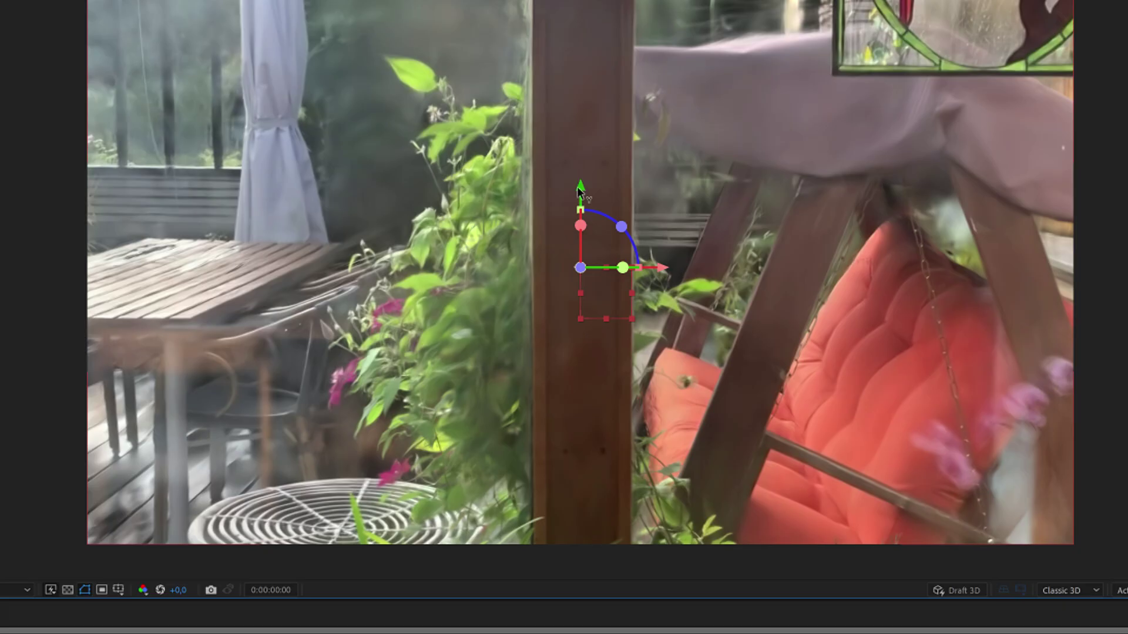
{"action": "left_click_drag", "start_coordinate": [577, 191], "coordinate": [569, 338]}
{"action": "left_click_drag", "start_coordinate": [668, 269], "coordinate": [591, 276]}
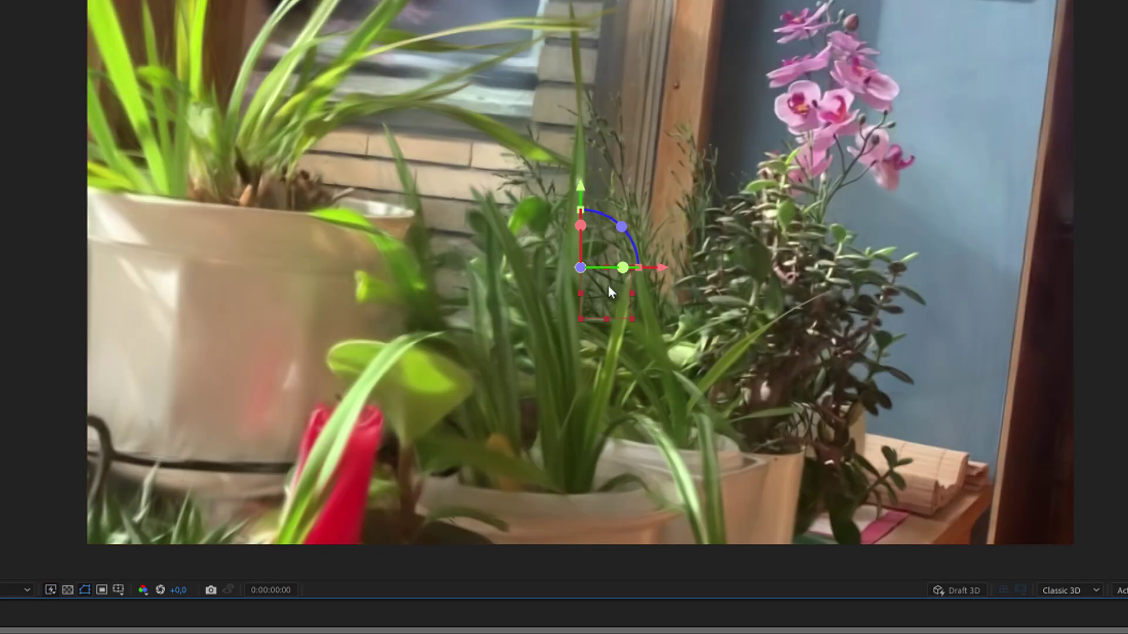
{"action": "mouse_move", "coordinate": [621, 226]}
{"action": "left_mouse_down"}
{"action": "mouse_move", "coordinate": [633, 238]}
{"action": "mouse_move", "coordinate": [614, 219]}
{"action": "mouse_move", "coordinate": [625, 233]}
{"action": "left_mouse_up"}
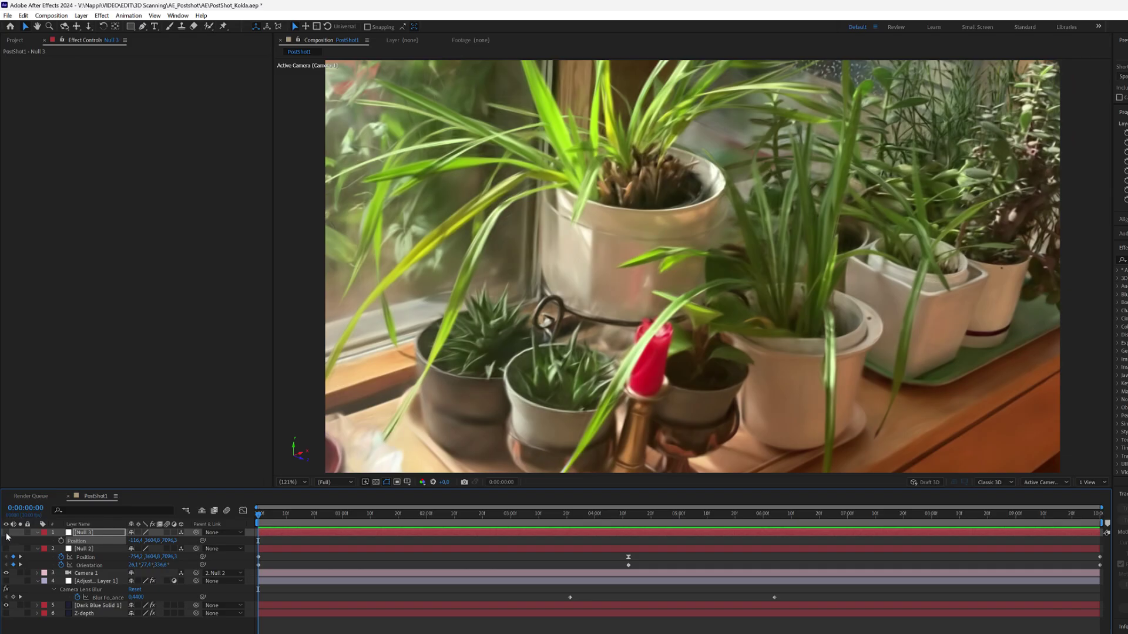
Turn on the visibility of Null 3 and assign it as the Postshot effect's Scene Transform.
{"action": "left_click", "coordinate": [6, 533]}
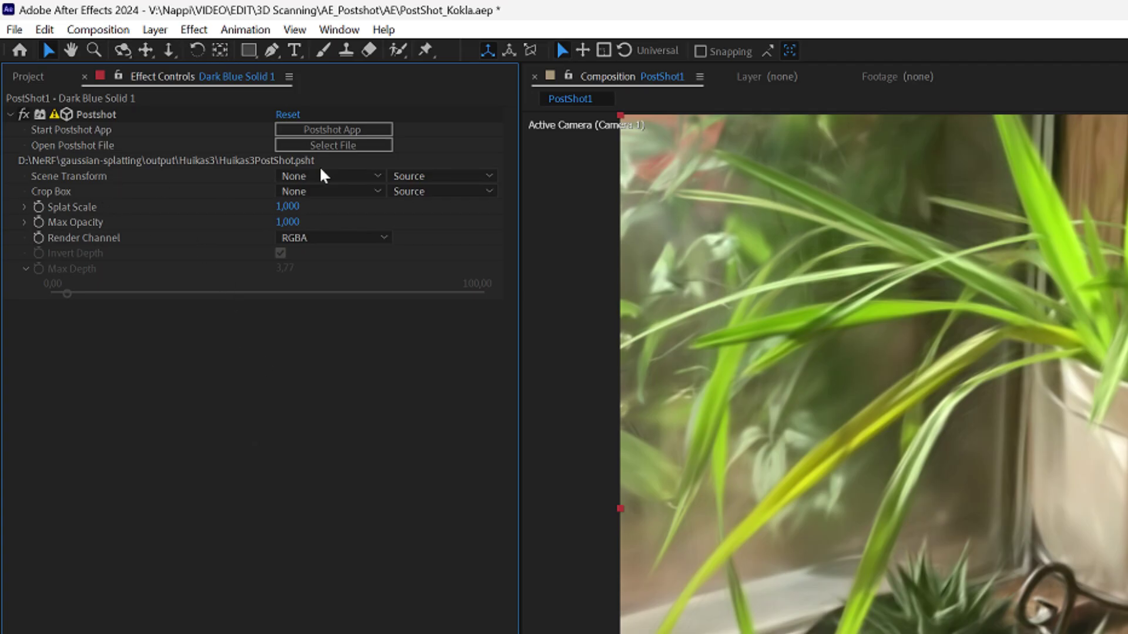
{"action": "left_click", "coordinate": [325, 176]}
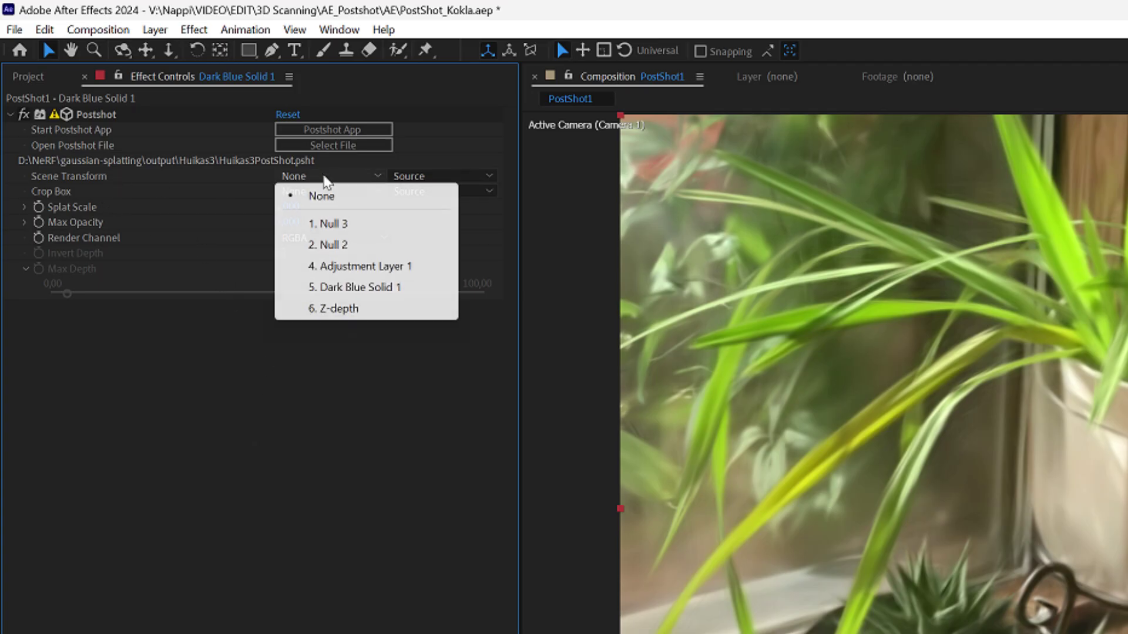
{"action": "left_click", "coordinate": [365, 230]}
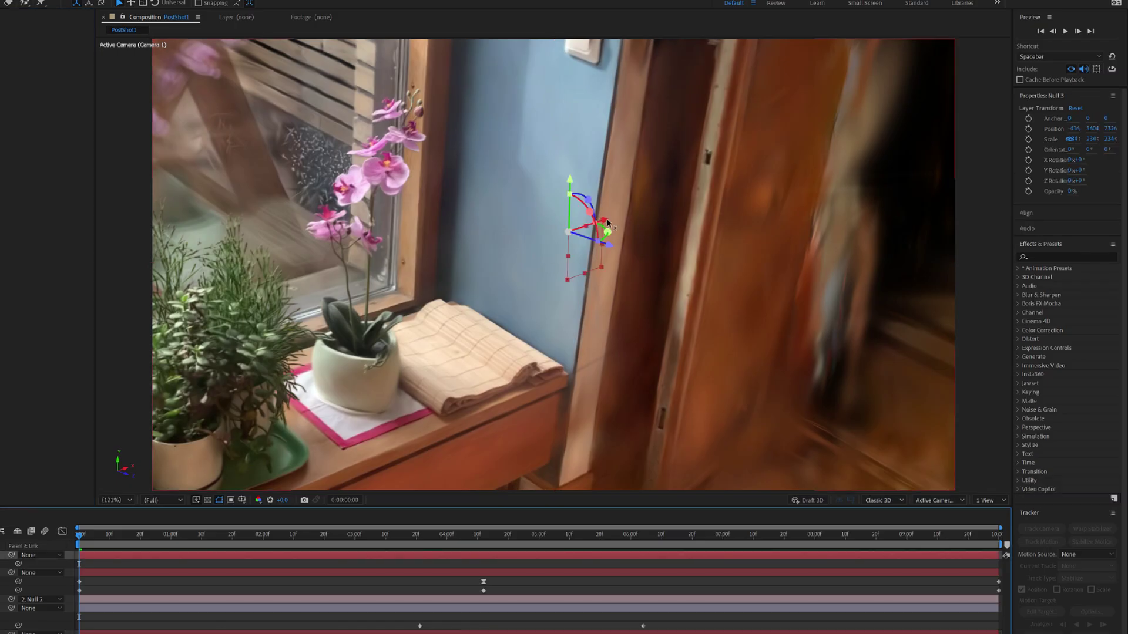
Move, rotate and scale Null 3 to reposition the whole splat scene in the PostShot1 composition.
{"action": "mouse_move", "coordinate": [608, 224]}
{"action": "left_mouse_down"}
{"action": "mouse_move", "coordinate": [629, 206]}
{"action": "mouse_move", "coordinate": [726, 202]}
{"action": "mouse_move", "coordinate": [823, 171]}
{"action": "mouse_move", "coordinate": [364, 298]}
{"action": "mouse_move", "coordinate": [604, 220]}
{"action": "left_mouse_up"}
{"action": "mouse_move", "coordinate": [589, 210]}
{"action": "left_mouse_down"}
{"action": "mouse_move", "coordinate": [597, 226]}
{"action": "mouse_move", "coordinate": [591, 209]}
{"action": "left_mouse_up"}
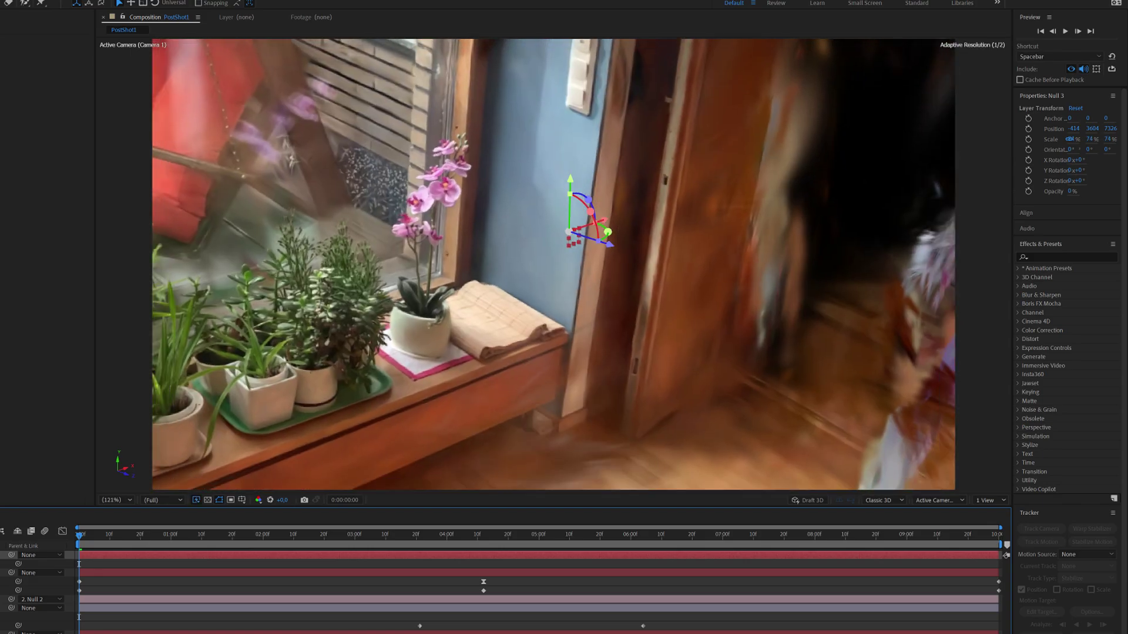
{"action": "key", "text": "ctrl+Down"}
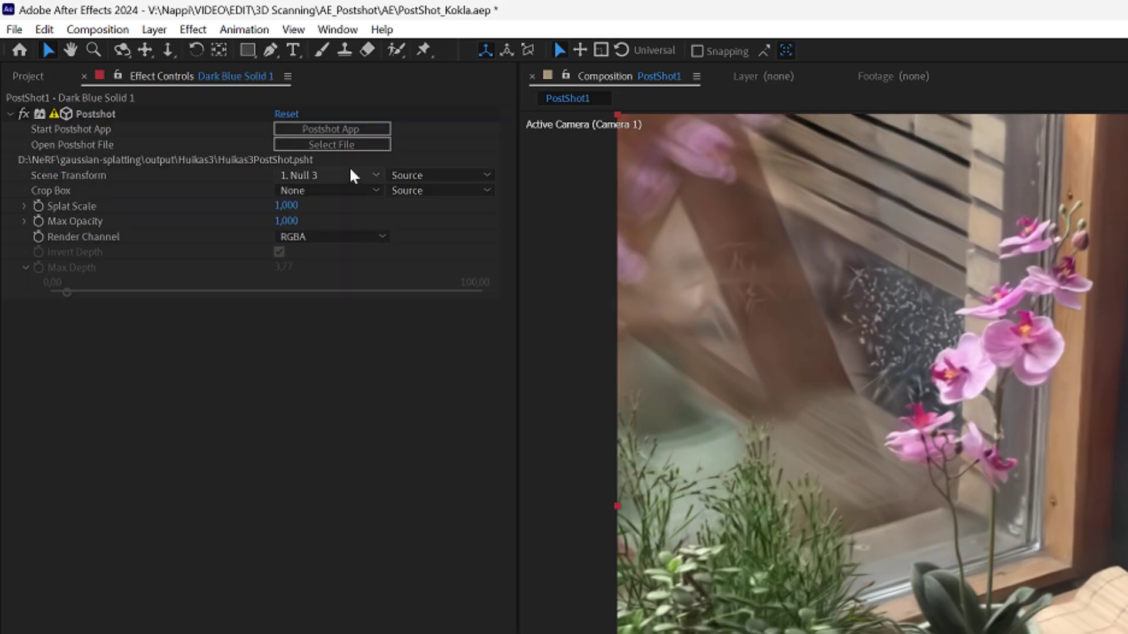
Set the Postshot effect's Scene Transform to None and its Crop Box to Null 3.
{"action": "left_click", "coordinate": [369, 176]}
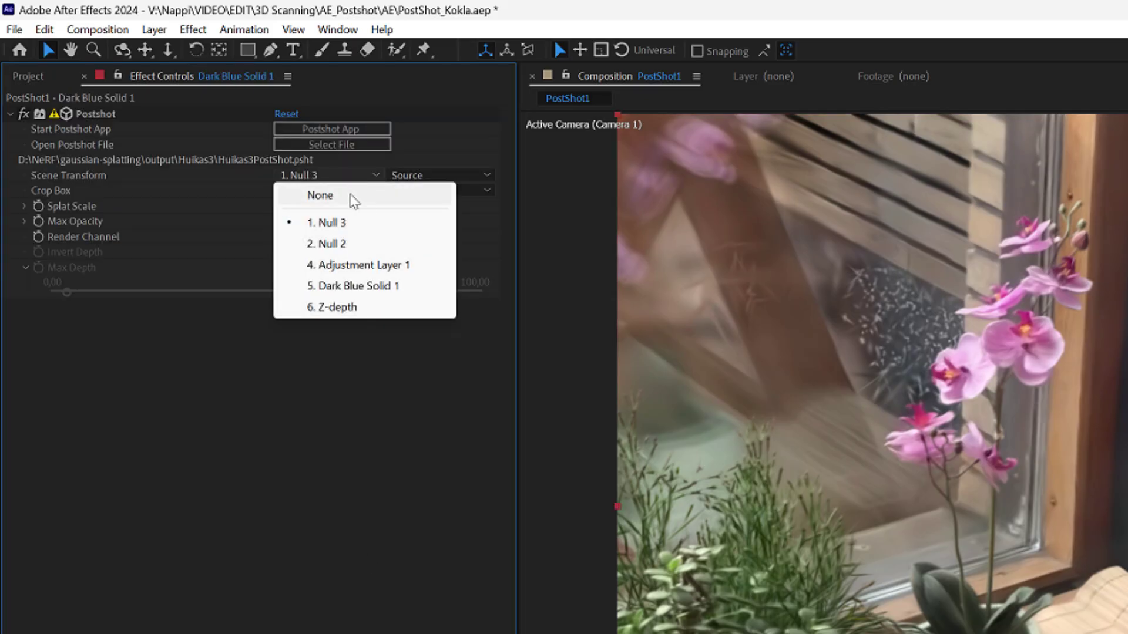
{"action": "left_click", "coordinate": [353, 199]}
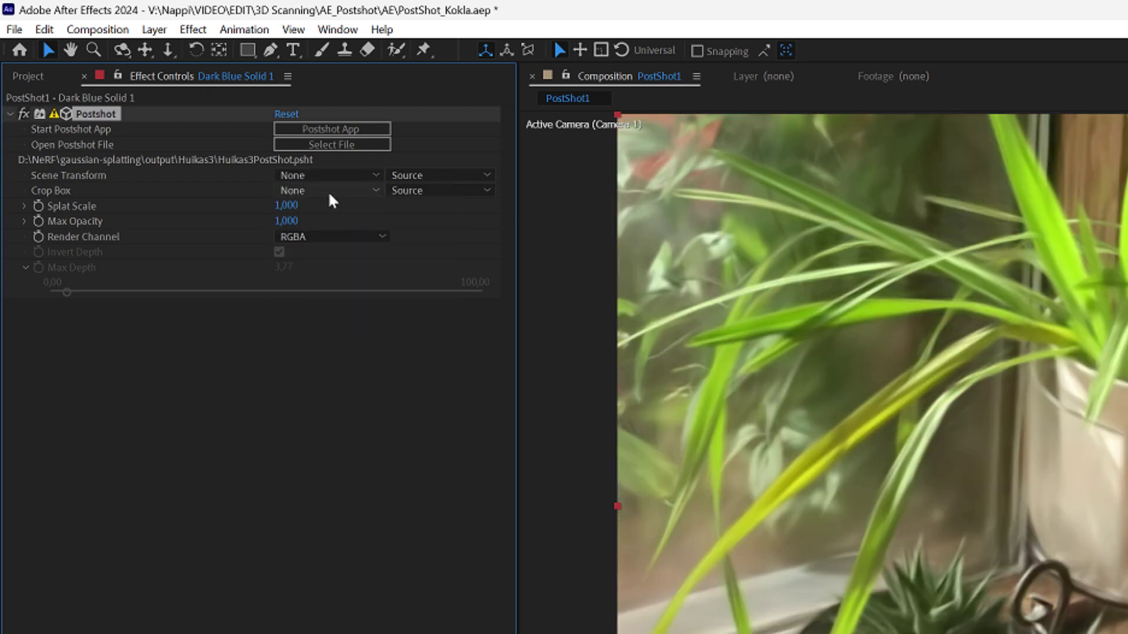
{"action": "left_click", "coordinate": [333, 191]}
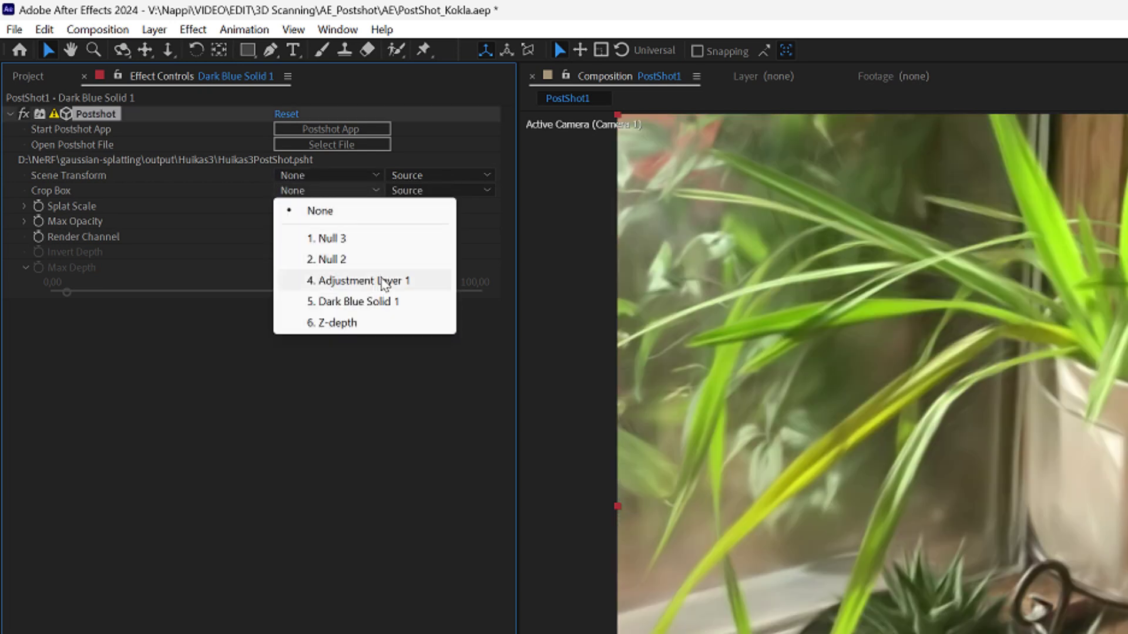
{"action": "left_click", "coordinate": [349, 238]}
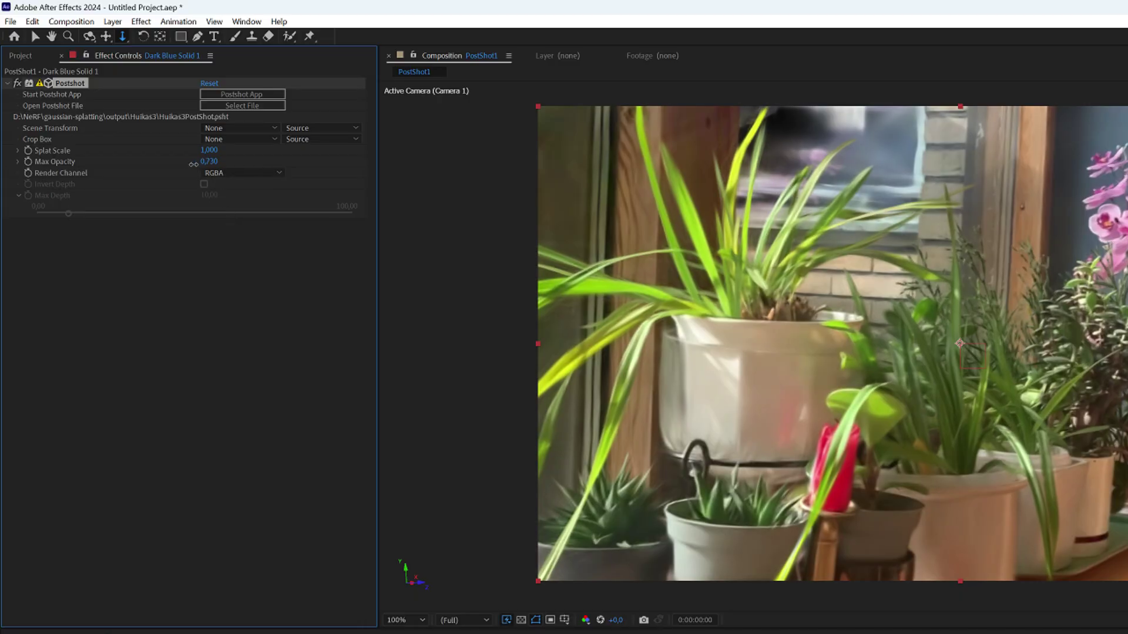
Lower the Postshot effect's Max Opacity, and dolly the camera through the living room splat in the GhostWallFX composition.
{"action": "left_click_drag", "start_coordinate": [138, 172], "coordinate": [118, 173]}
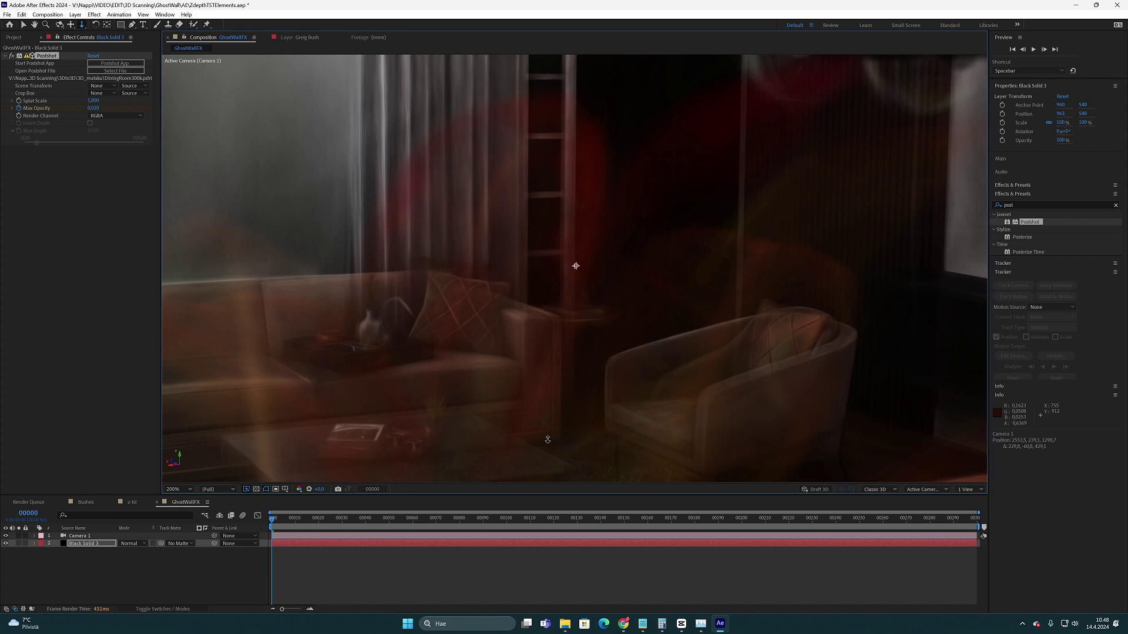
{"action": "left_click_drag", "start_coordinate": [611, 329], "coordinate": [537, 407]}
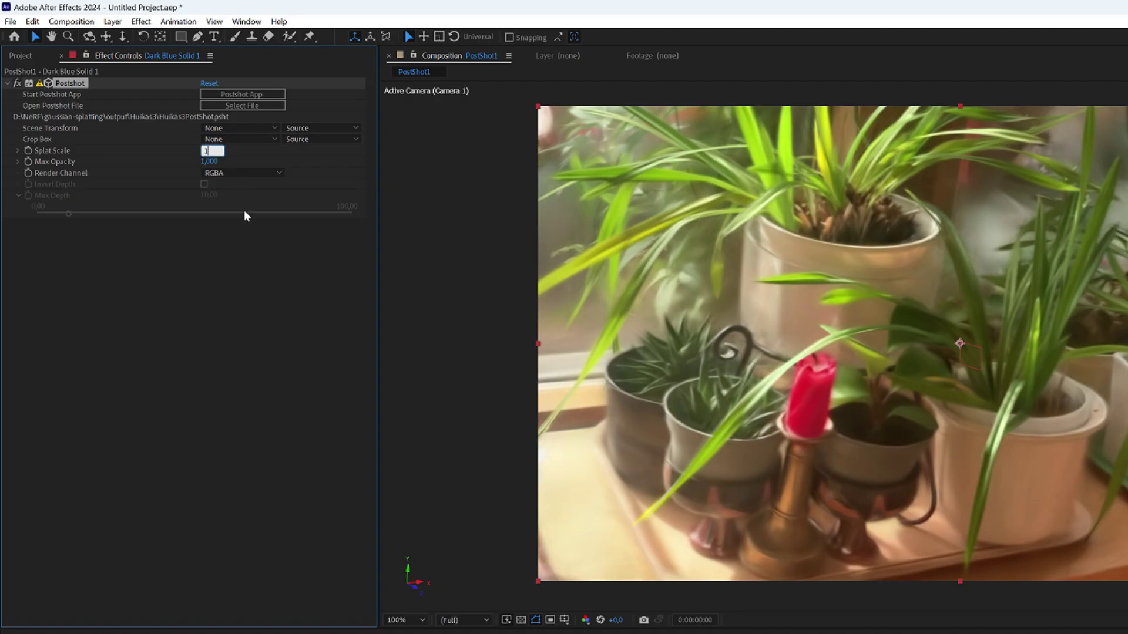
Set the Postshot effect's Splat Scale to 1 on the dark blue solid.
{"action": "key", "text": "Return"}
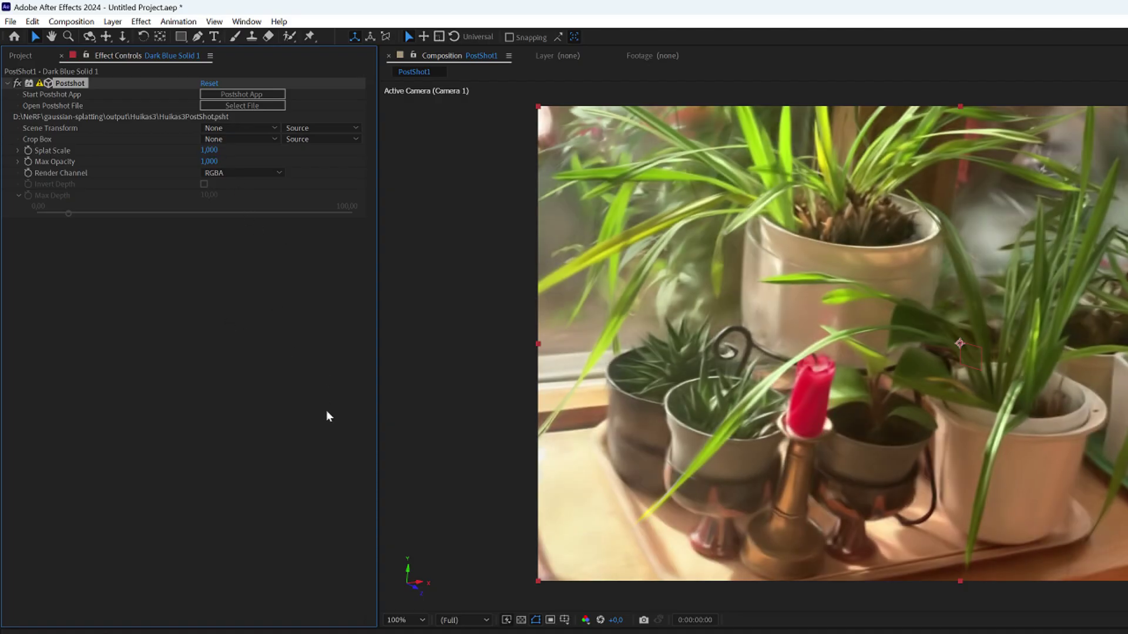
{"action": "left_click", "coordinate": [182, 343]}
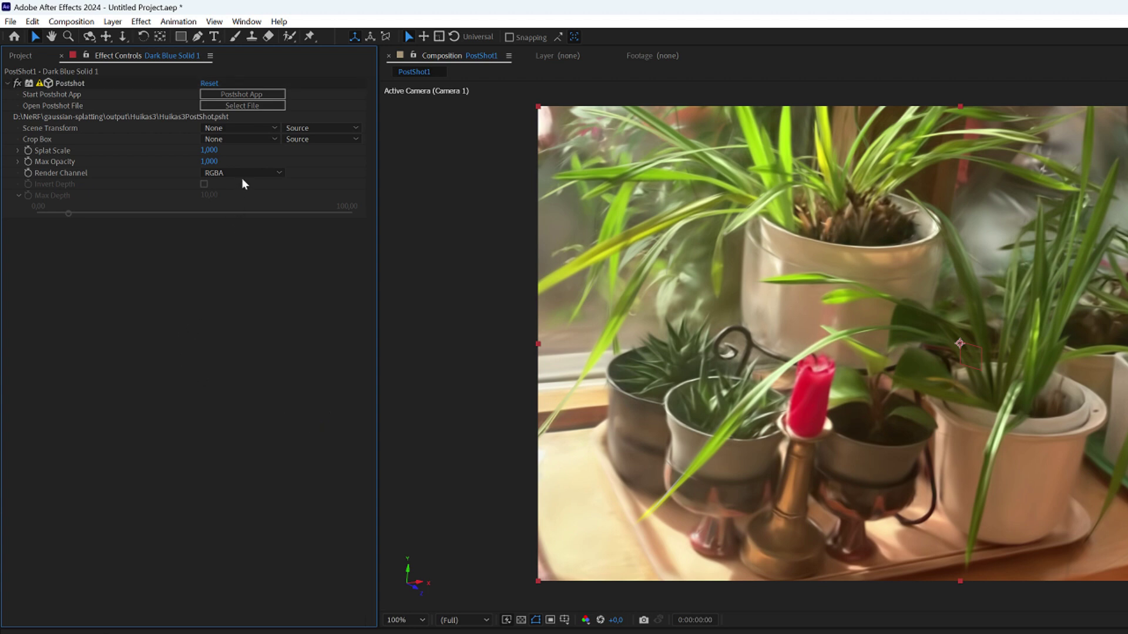
Switch the Postshot effect's Render Channel to Z Depth and lower its Max Depth.
{"action": "left_click", "coordinate": [279, 173]}
{"action": "left_click", "coordinate": [265, 206]}
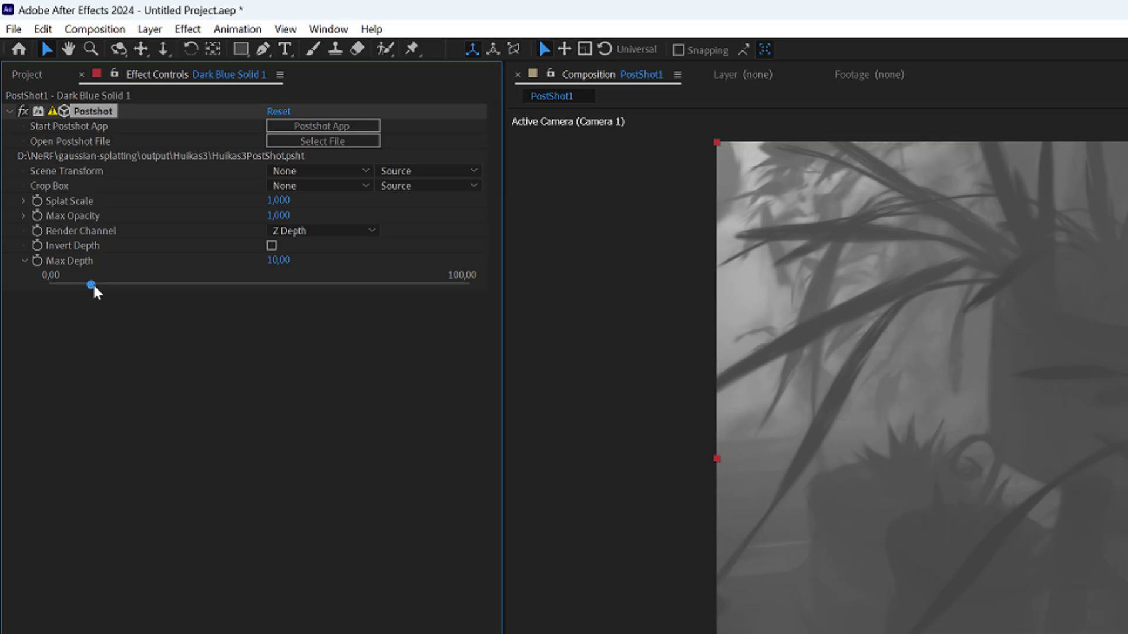
{"action": "left_click_drag", "start_coordinate": [93, 285], "coordinate": [64, 286]}
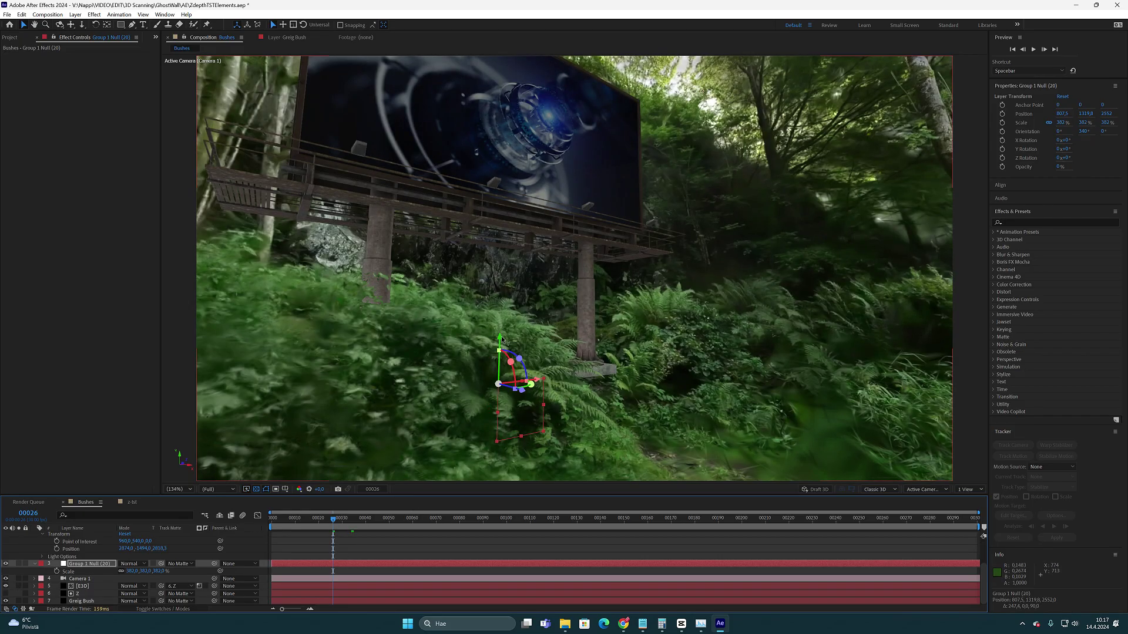
Move Group 1 Null (20) down in the Bushes composition and adjust the Exposure effect's exposure on the Z layer.
{"action": "left_click_drag", "start_coordinate": [502, 336], "coordinate": [497, 373]}
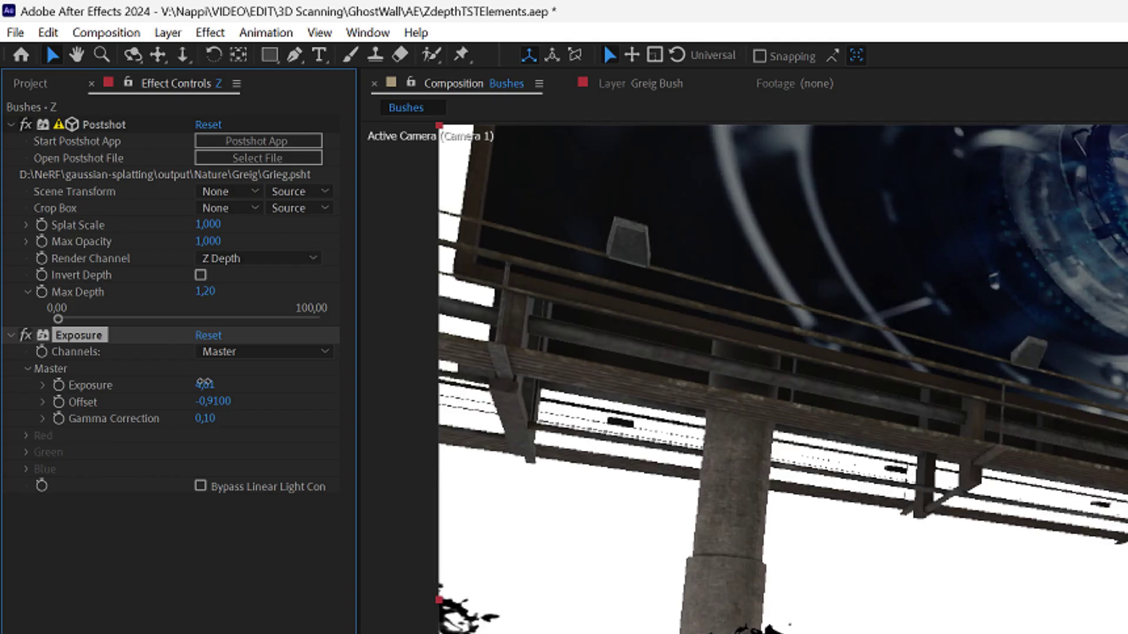
{"action": "left_click_drag", "start_coordinate": [204, 383], "coordinate": [195, 382]}
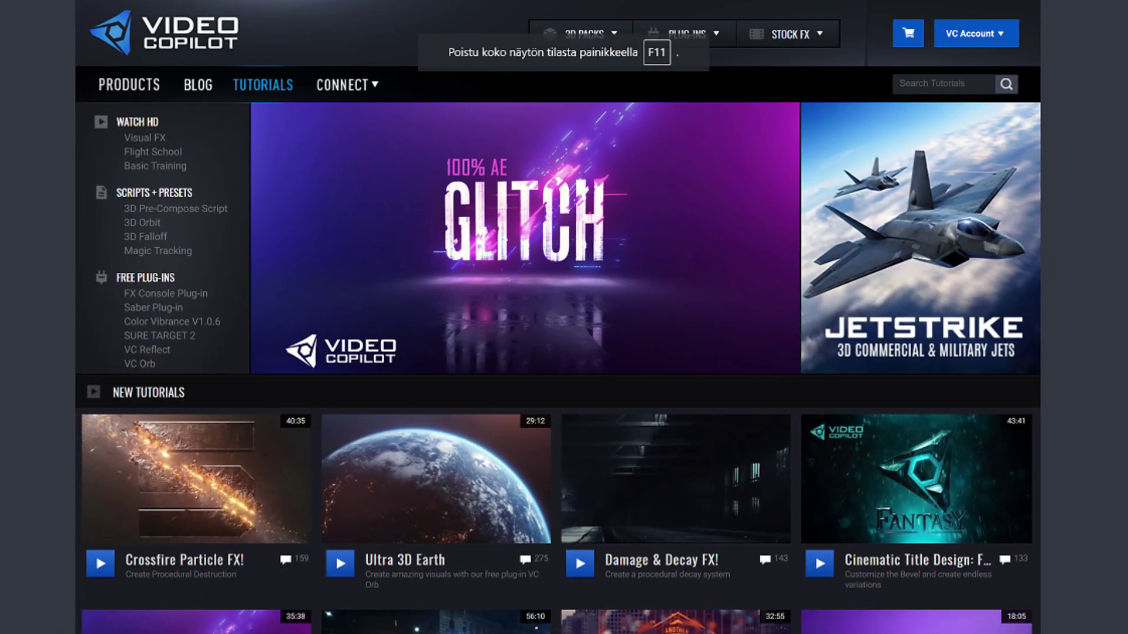
Browse the Video Copilot tutorials page and examine the Depth Compositing tutorial's description and posting date.
{"action": "scroll", "coordinate": [558, 318], "scroll_direction": "down", "scroll_amount": 5}
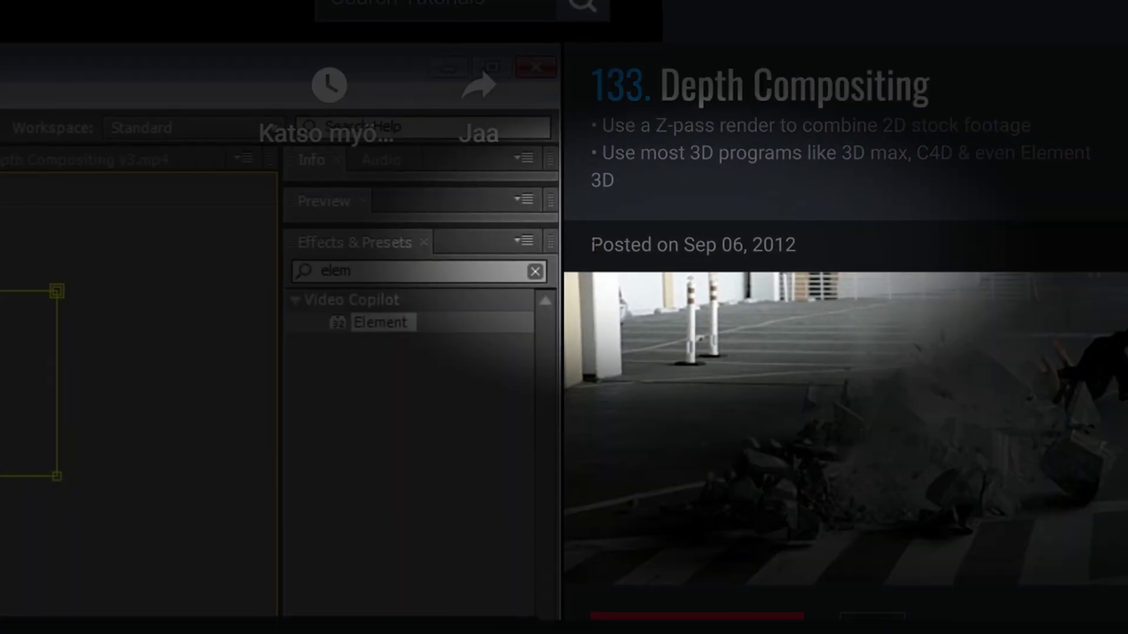
{"action": "left_click_drag", "start_coordinate": [605, 246], "coordinate": [818, 252]}
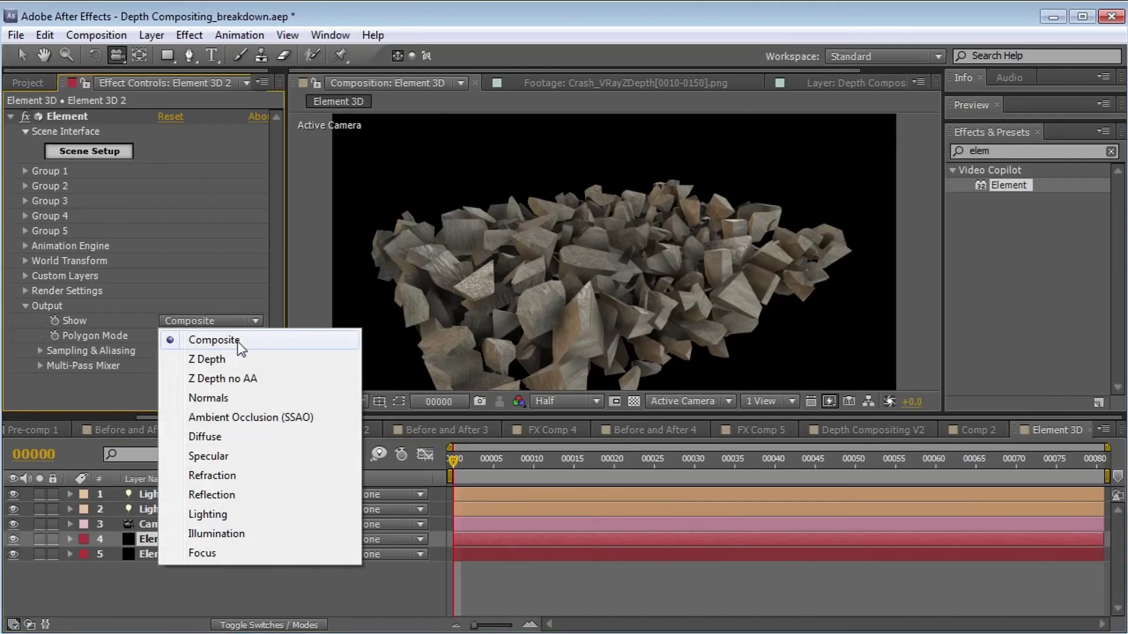
Set the Element effect's output to Z Depth and raise the Exposure effect's Gamma Correction on the Zpass layer.
{"action": "left_click", "coordinate": [228, 358]}
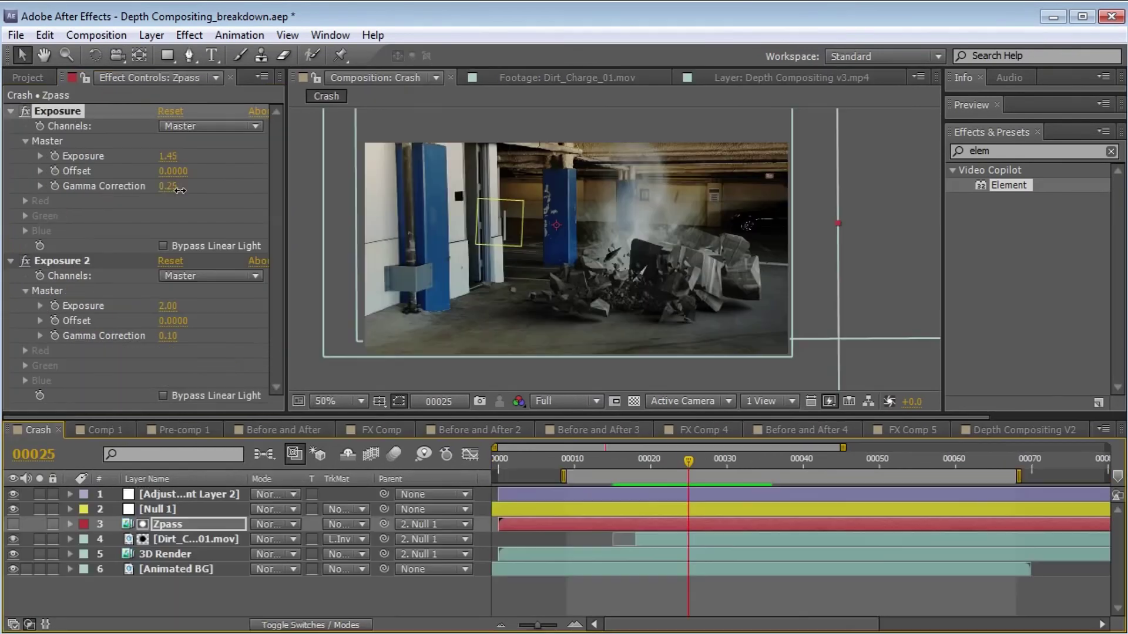
{"action": "left_click_drag", "start_coordinate": [180, 190], "coordinate": [196, 188]}
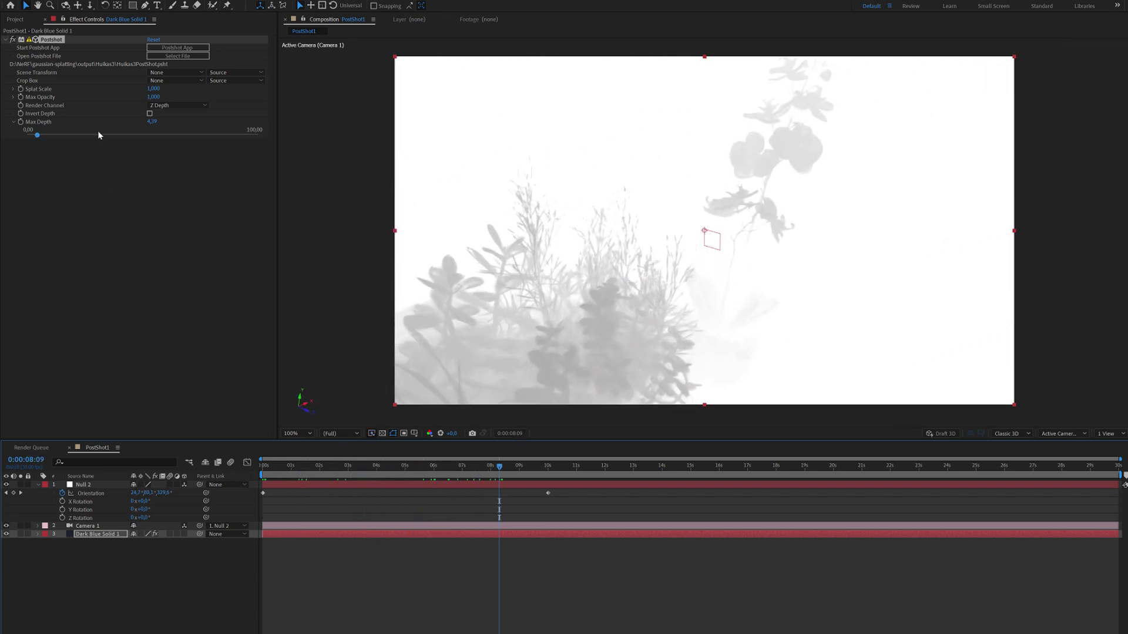
Raise the Postshot effect's Max Depth slightly on the dark blue solid of the PostShot1 composition.
{"action": "left_click_drag", "start_coordinate": [37, 136], "coordinate": [40, 136]}
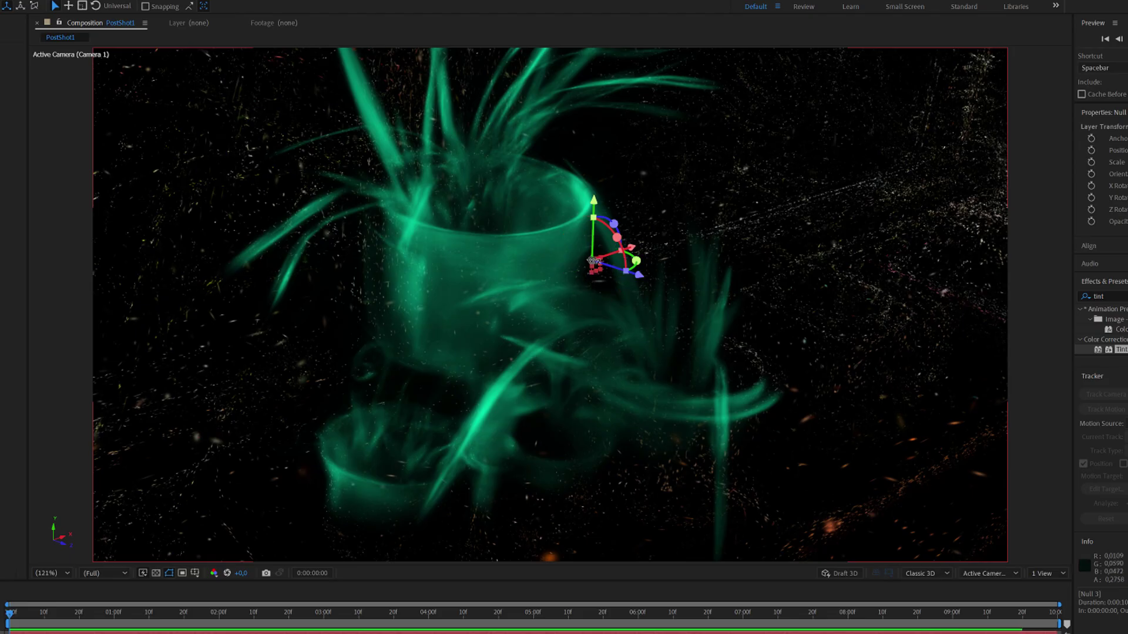
Move Null 3 across the plant scene and scale it up to enlarge the green splat area.
{"action": "mouse_move", "coordinate": [594, 262]}
{"action": "left_mouse_down"}
{"action": "mouse_move", "coordinate": [558, 261]}
{"action": "mouse_move", "coordinate": [457, 332]}
{"action": "mouse_move", "coordinate": [470, 272]}
{"action": "mouse_move", "coordinate": [323, 232]}
{"action": "mouse_move", "coordinate": [231, 226]}
{"action": "mouse_move", "coordinate": [555, 113]}
{"action": "mouse_move", "coordinate": [873, 116]}
{"action": "mouse_move", "coordinate": [911, 237]}
{"action": "mouse_move", "coordinate": [752, 353]}
{"action": "mouse_move", "coordinate": [507, 274]}
{"action": "left_mouse_up"}
{"action": "left_click_drag", "start_coordinate": [138, 501], "coordinate": [289, 502]}
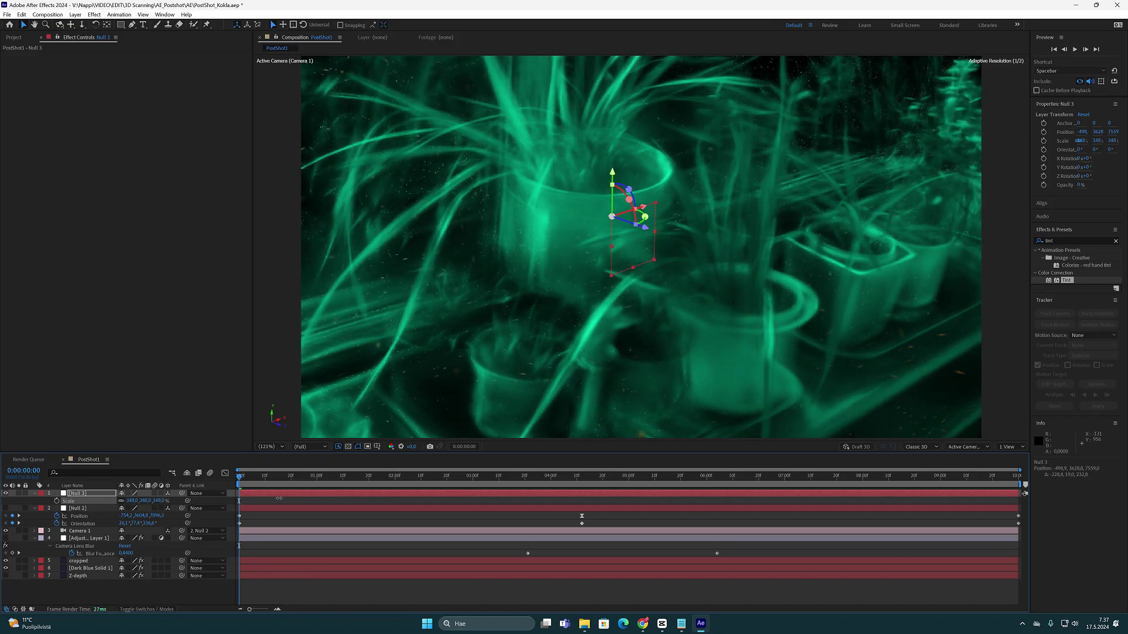